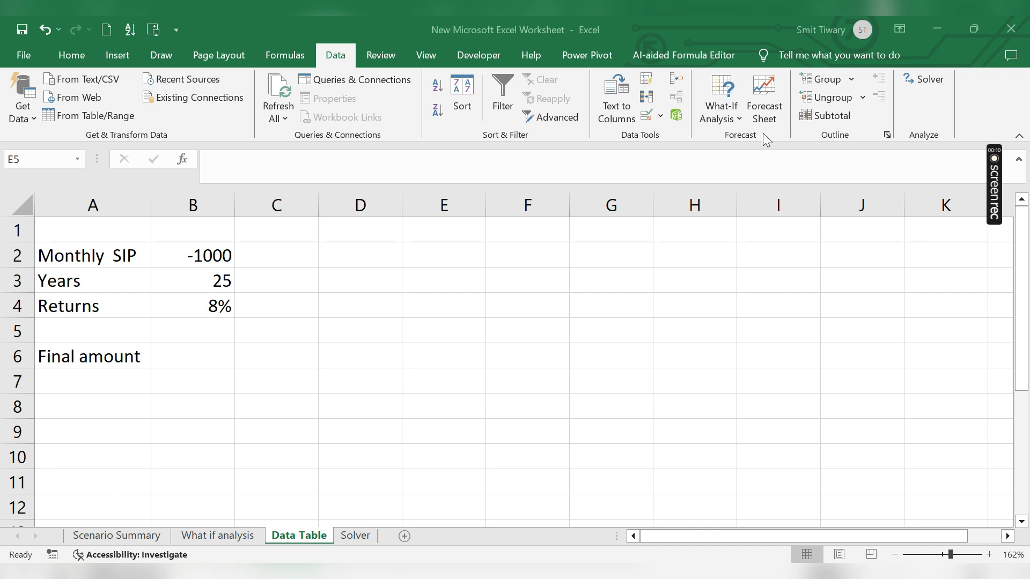
Step: Go to the What if analysis sheet with the product profit table totalling 7500
{"action": "left_click", "coordinate": [730, 119]}
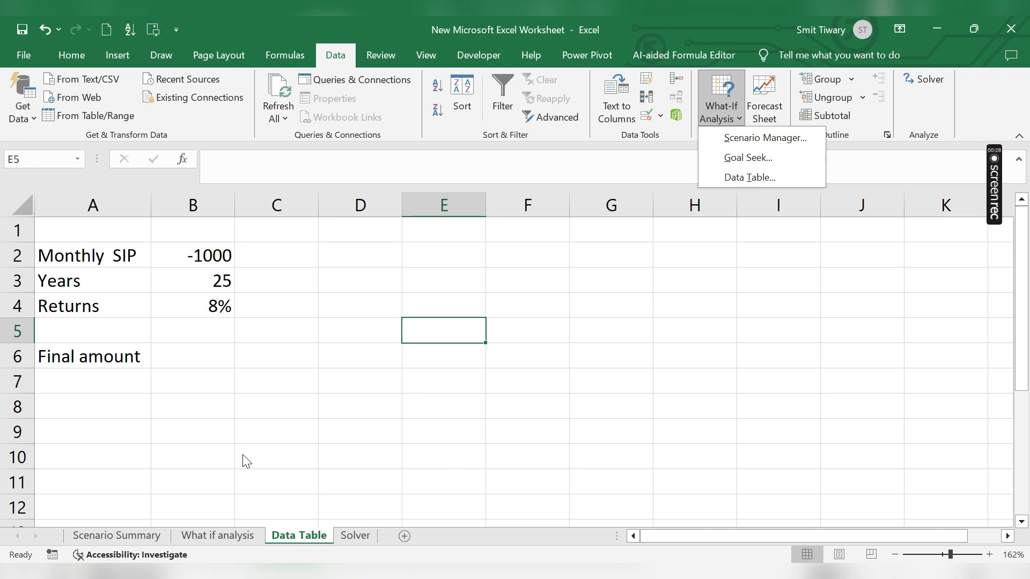
{"action": "left_click", "coordinate": [221, 535]}
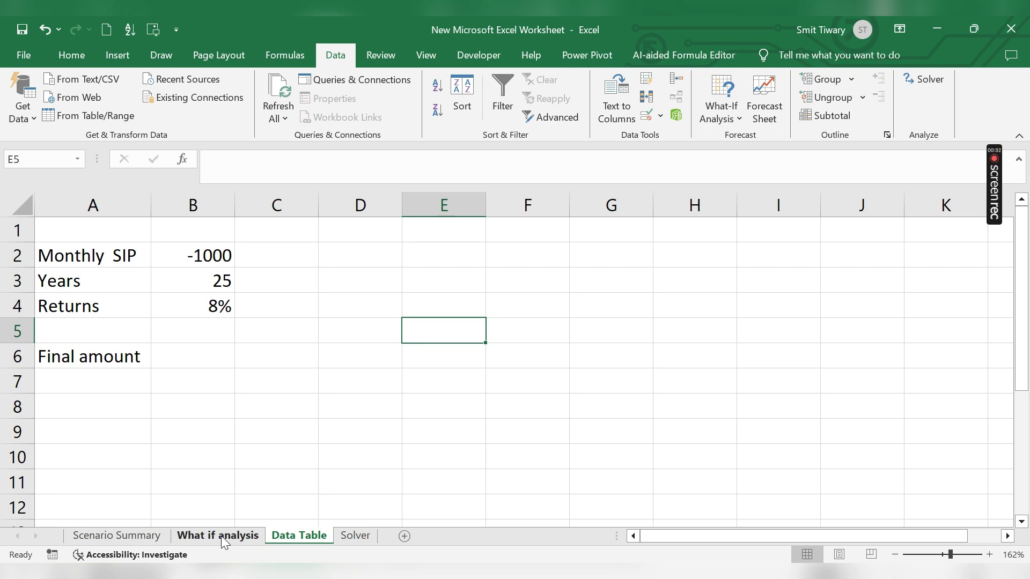
{"action": "left_click", "coordinate": [221, 536]}
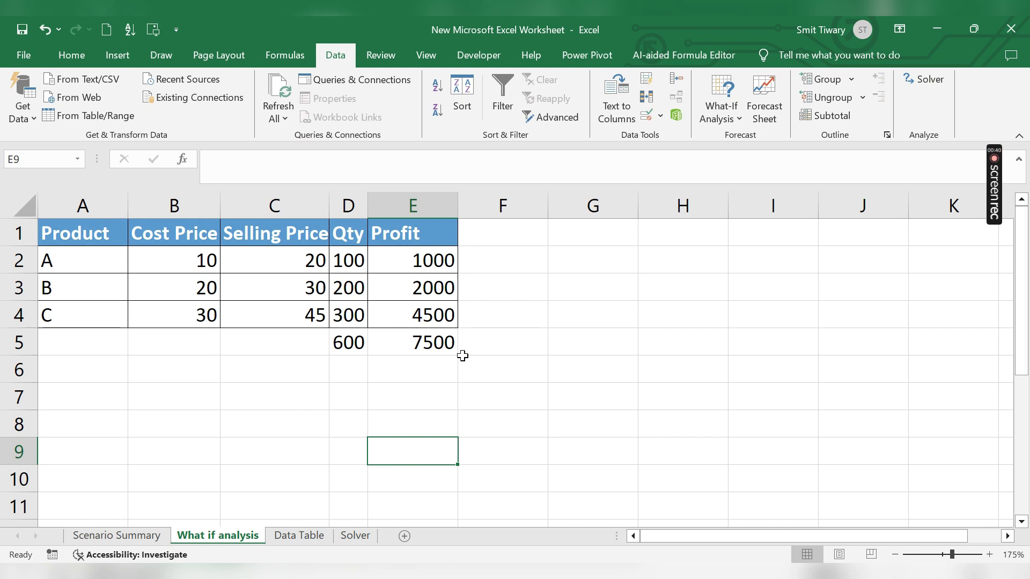
{"action": "left_click", "coordinate": [302, 538]}
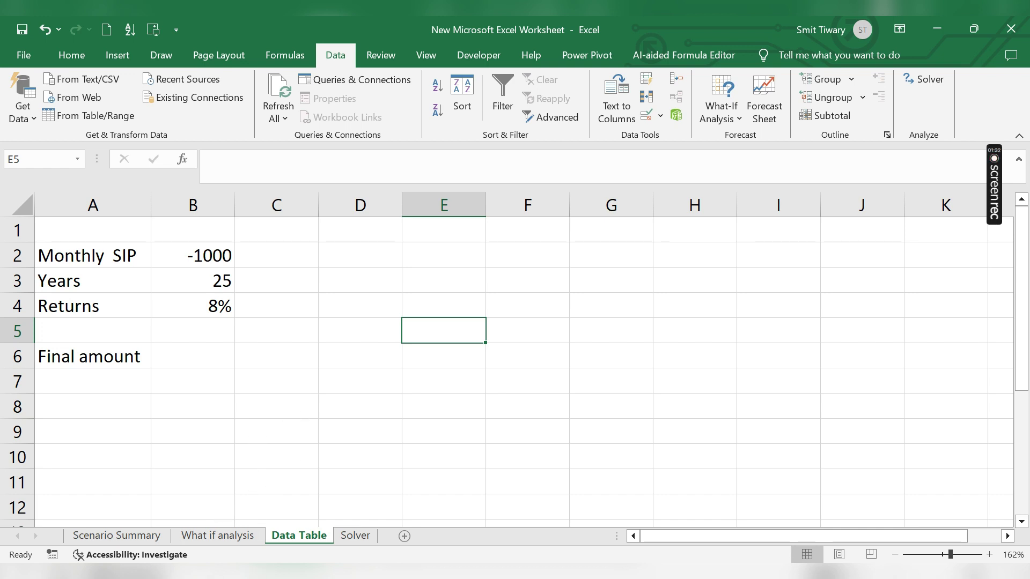
{"action": "left_click", "coordinate": [215, 534]}
{"action": "left_click", "coordinate": [543, 375]}
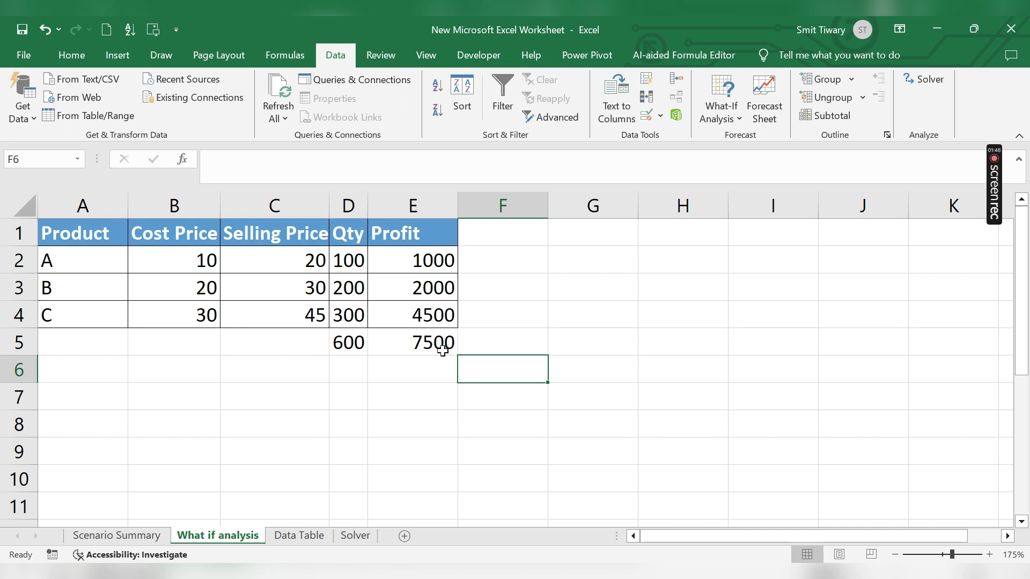
Step: Enter an equals sign in cell H2 to start the profit formula
{"action": "left_click", "coordinate": [647, 265]}
{"action": "type", "text": "="}
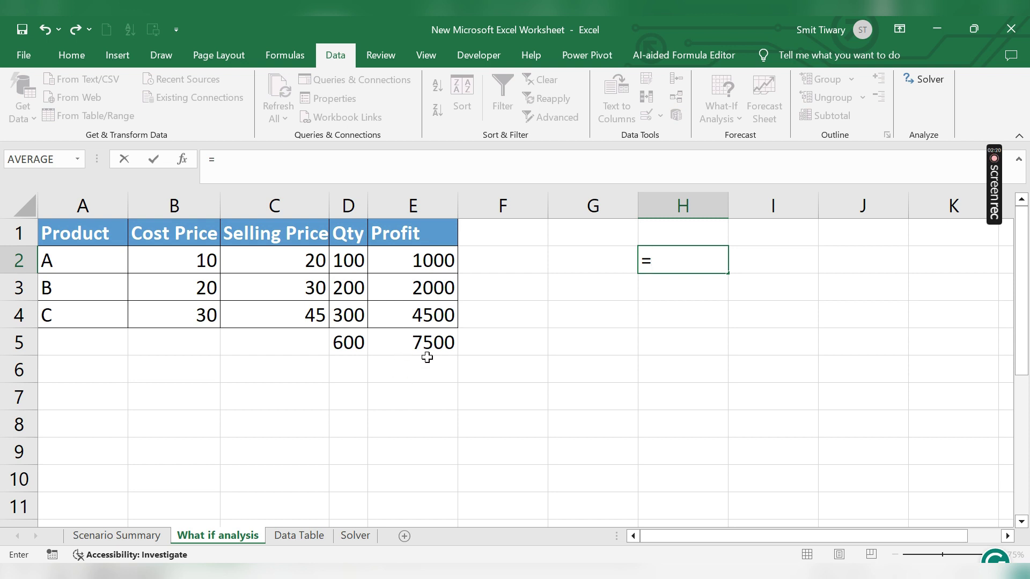
Step: Complete H2 as =E2 (showing 1000) and enter quantities 50, 200, 300, 400, 500 in G3:G7
{"action": "left_click", "coordinate": [429, 263]}
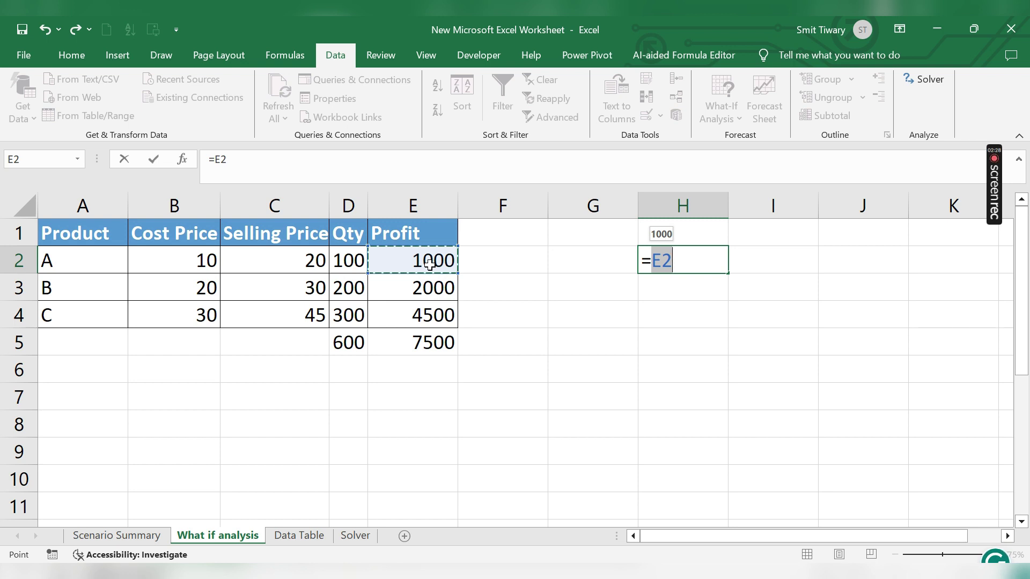
{"action": "key", "text": "Return"}
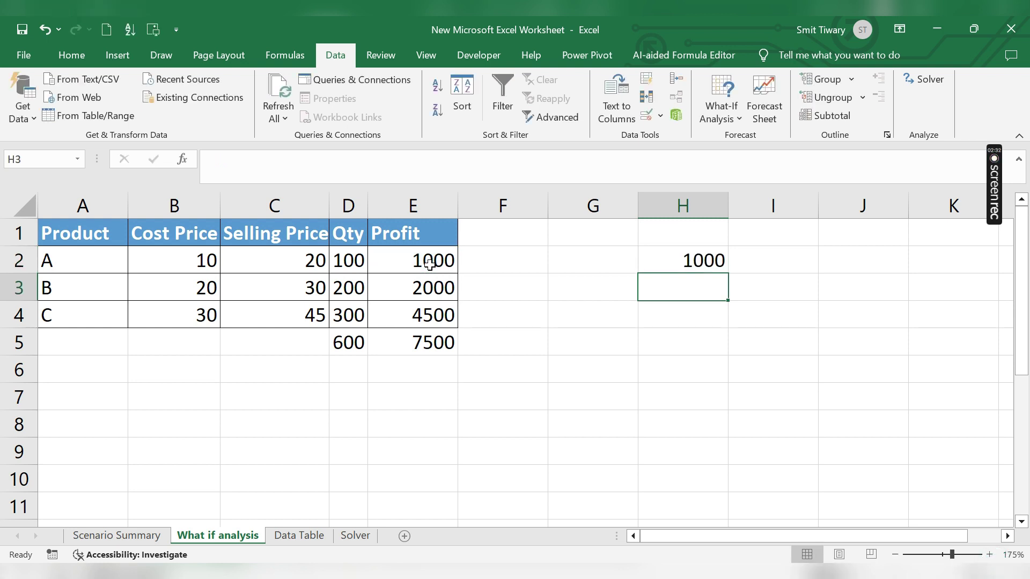
{"action": "left_click", "coordinate": [587, 290]}
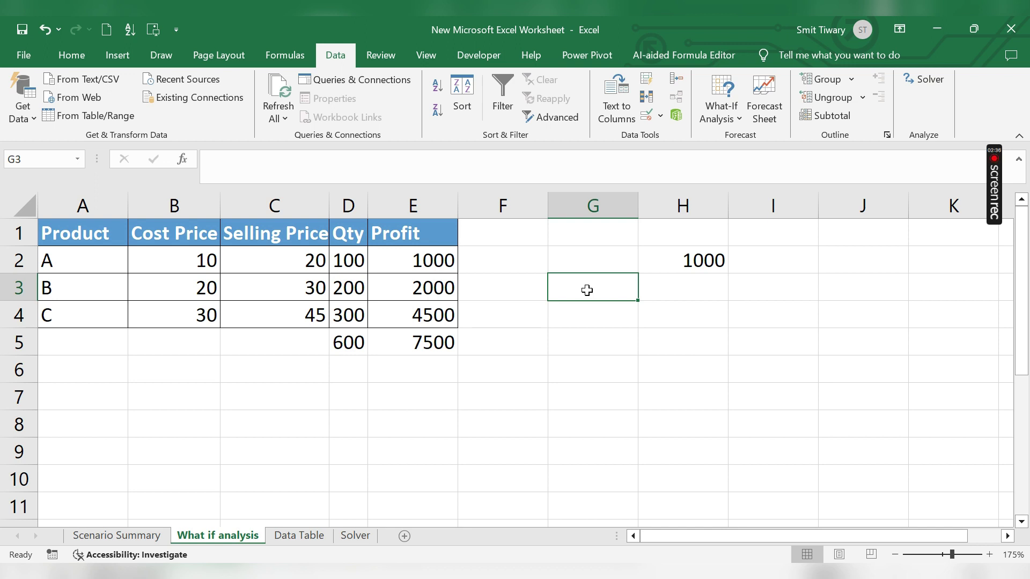
{"action": "type", "text": "50"}
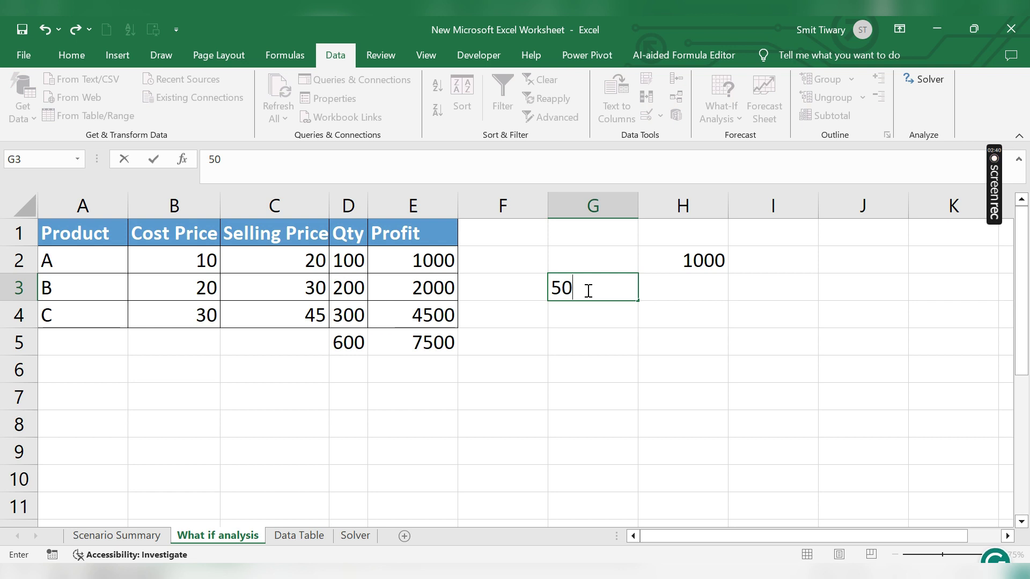
{"action": "key", "text": "Return"}
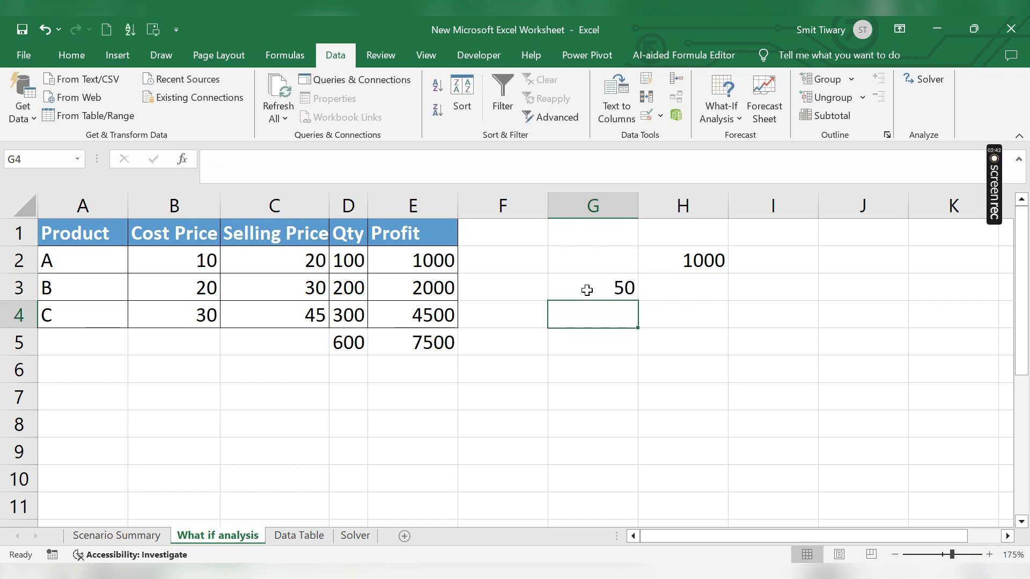
{"action": "type", "text": "200"}
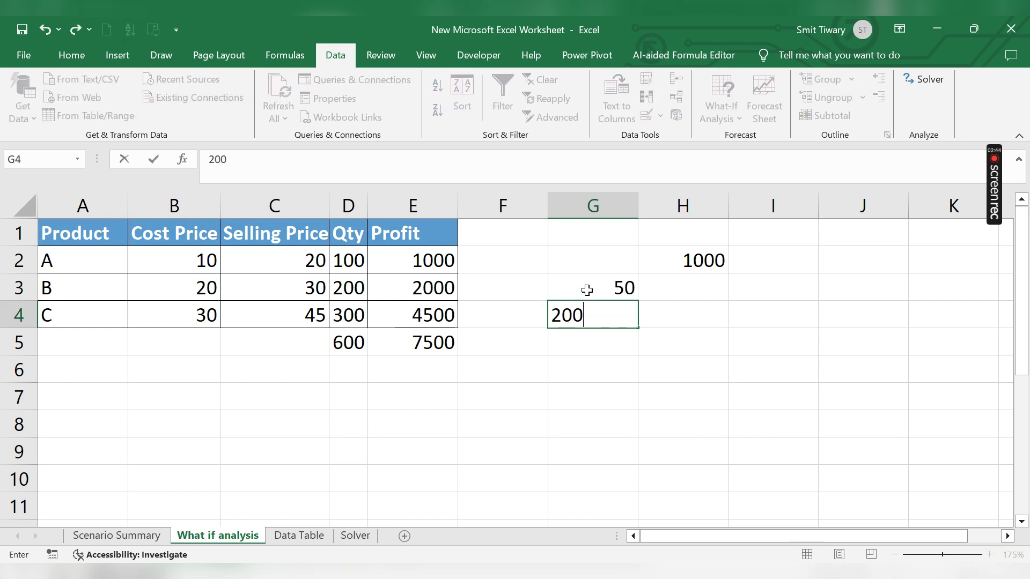
{"action": "key", "text": "Return"}
{"action": "type", "text": "300"}
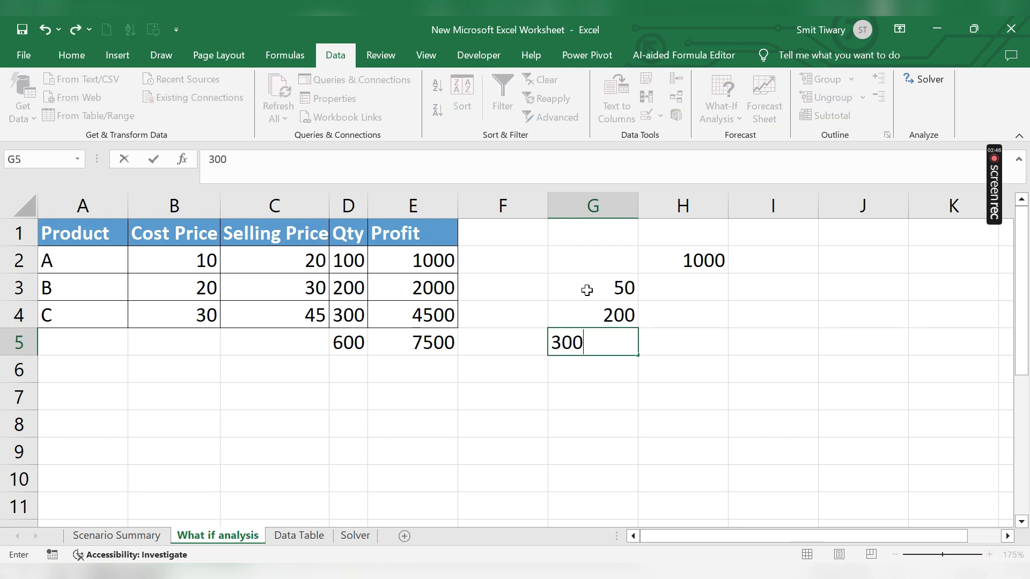
{"action": "key", "text": "Return"}
{"action": "type", "text": "400"}
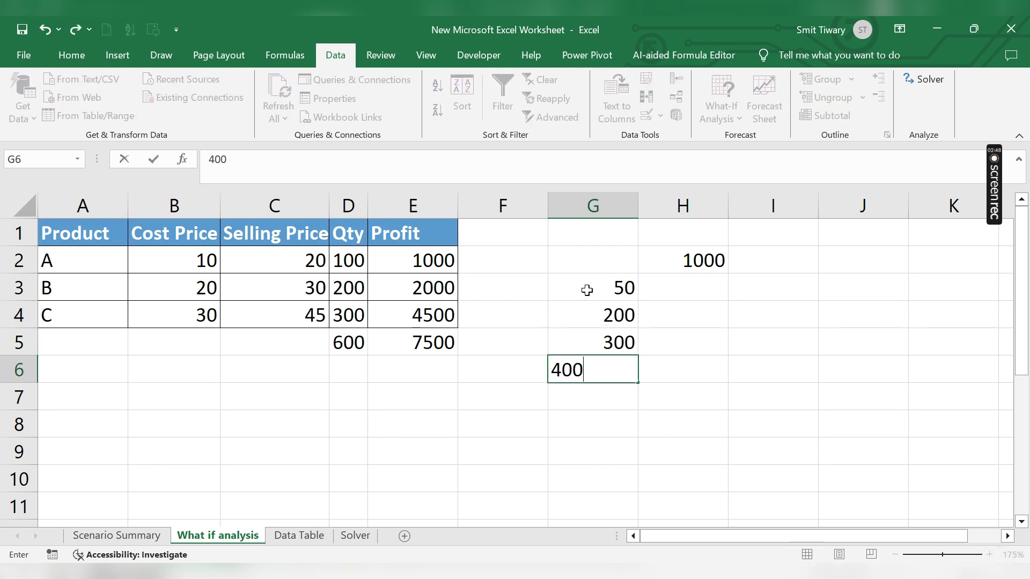
{"action": "key", "text": "Return"}
{"action": "type", "text": "500"}
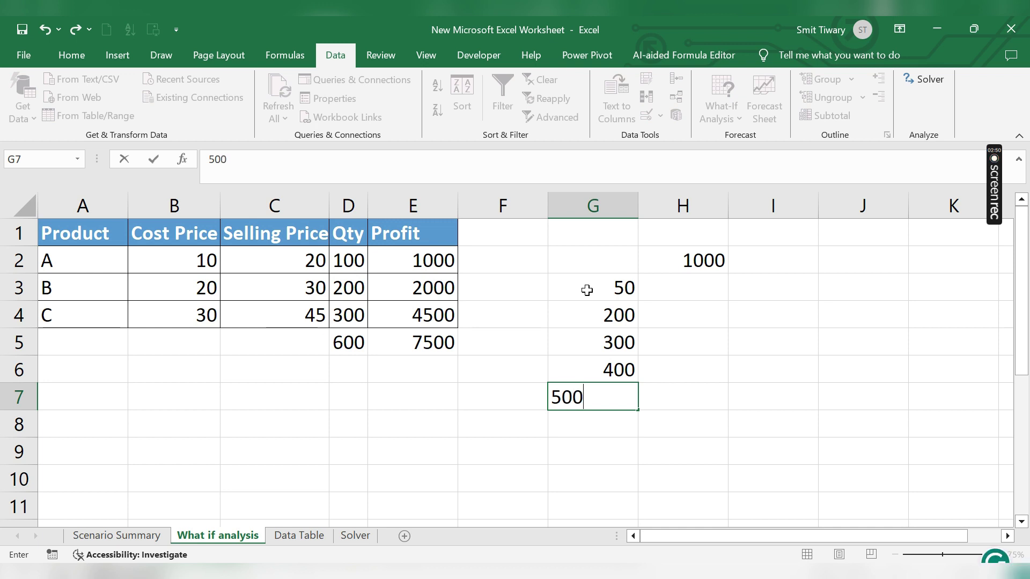
{"action": "key", "text": "Return"}
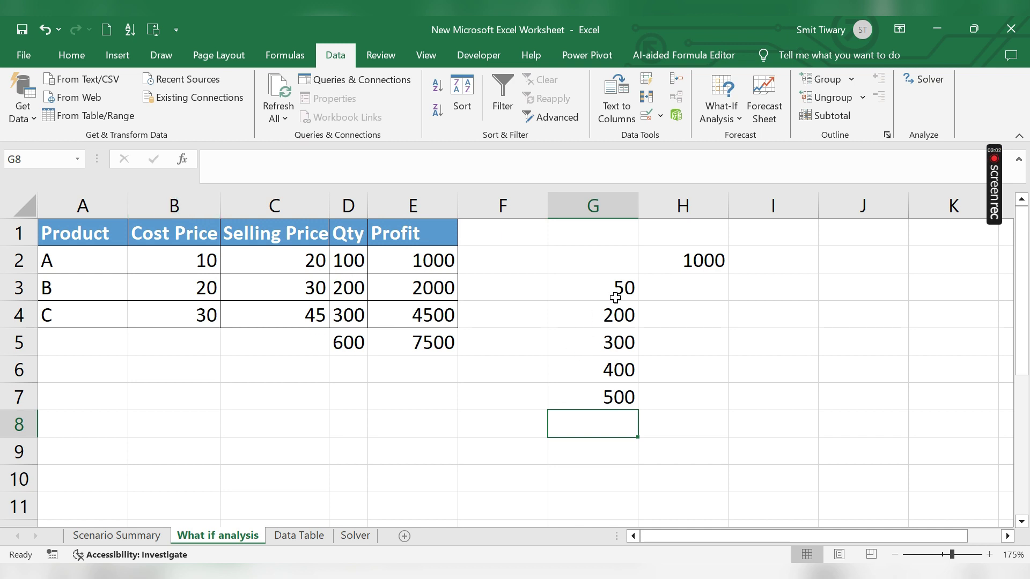
Step: Label G1 'Qty(Prod-A)' and autofit column G so the heading shows fully
{"action": "left_click", "coordinate": [596, 239]}
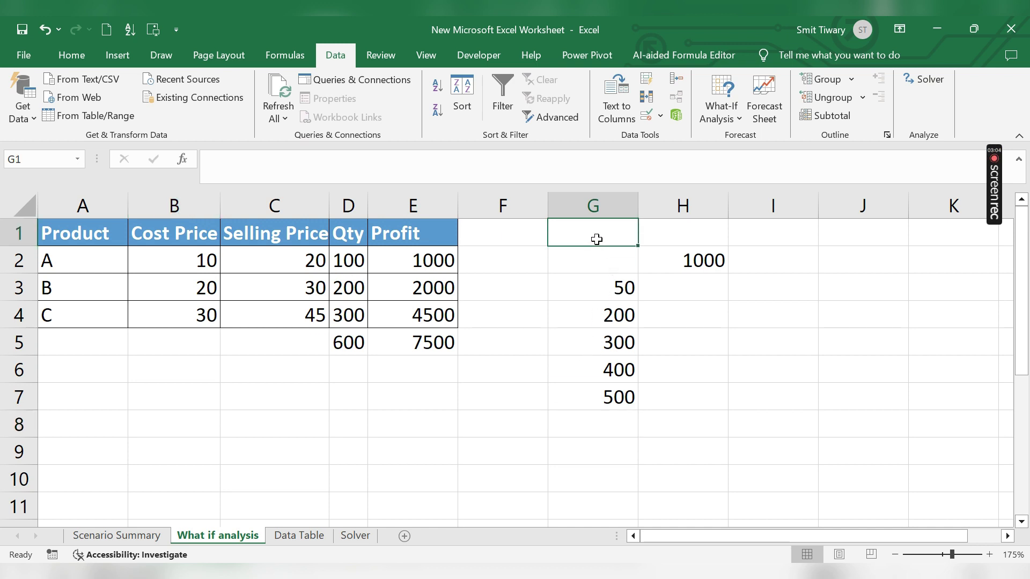
{"action": "type", "text": "Qty"}
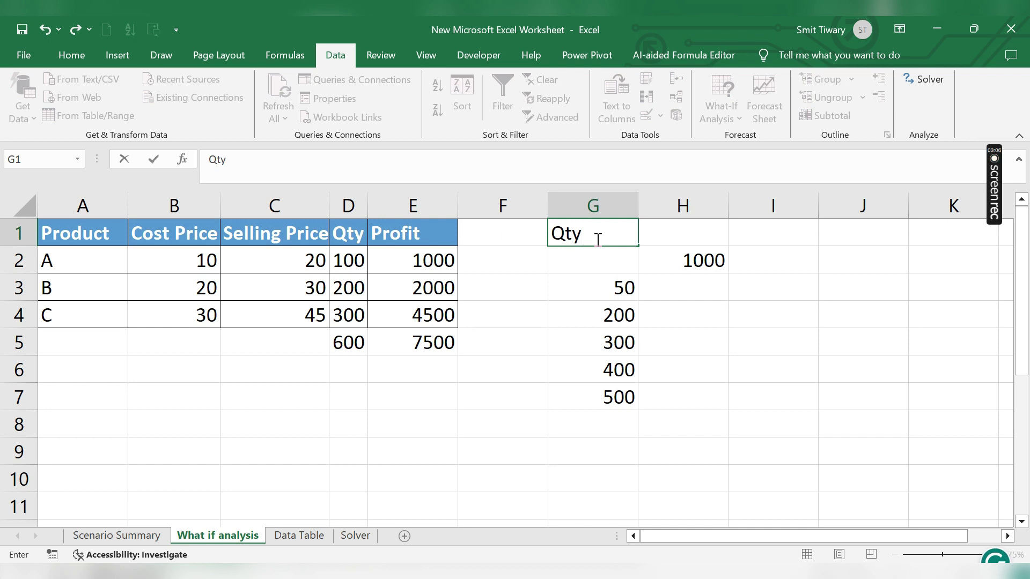
{"action": "type", "text": "(Prod"}
{"action": "type", "text": "-A"}
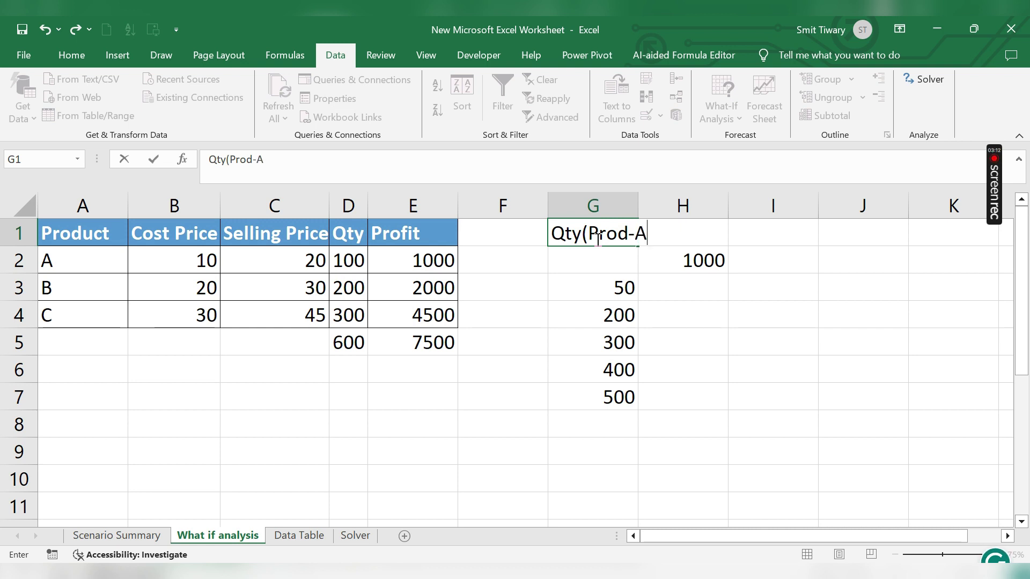
{"action": "type", "text": ")"}
{"action": "left_click", "coordinate": [650, 339]}
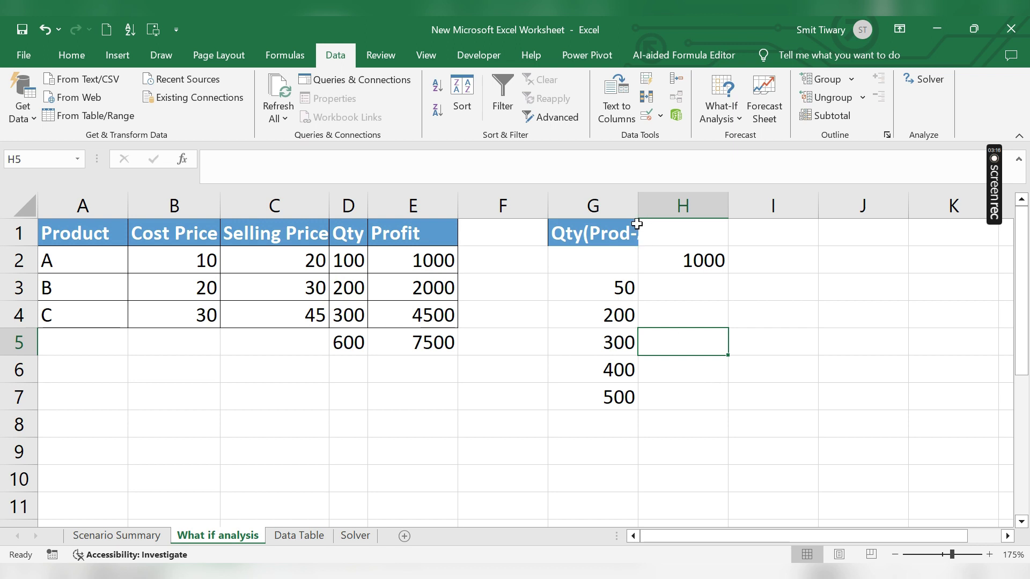
{"action": "double_click", "coordinate": [638, 202]}
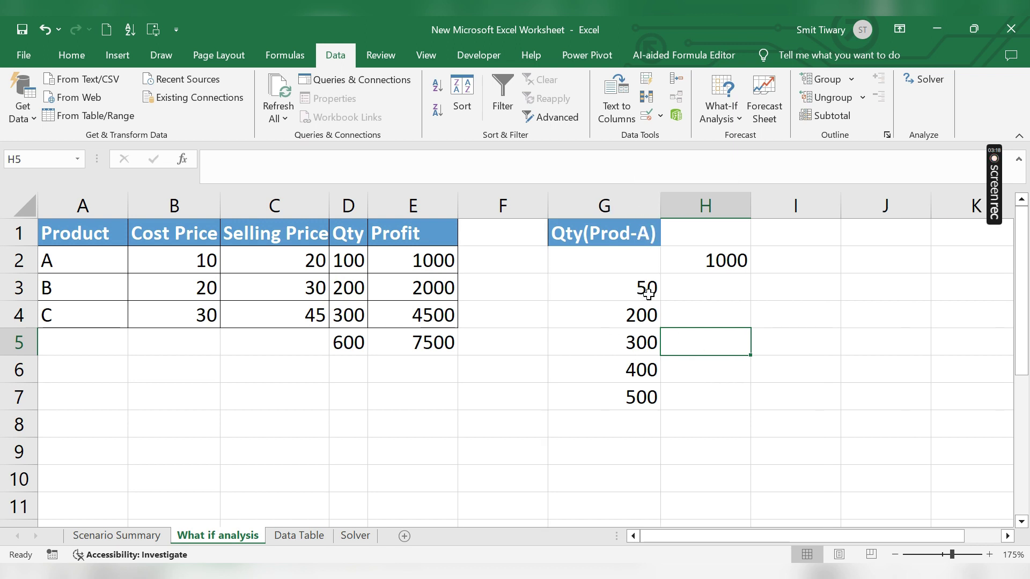
{"action": "left_click", "coordinate": [746, 292]}
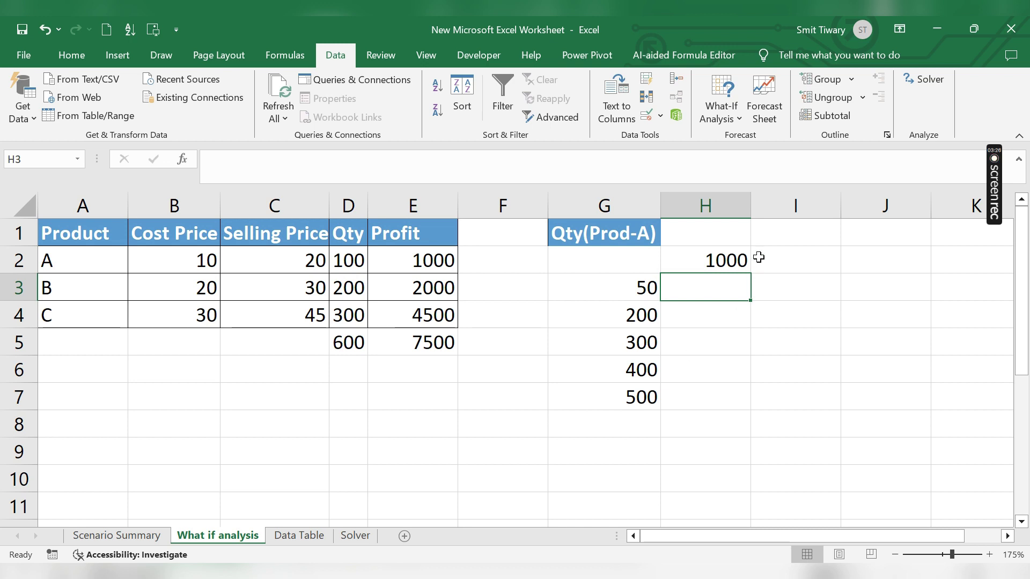
{"action": "left_click", "coordinate": [697, 258]}
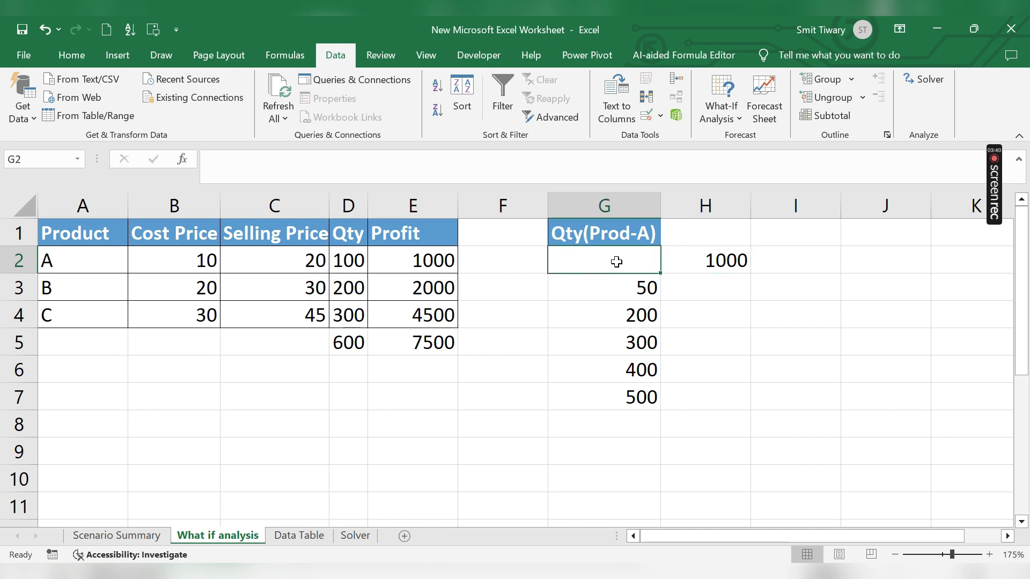
Step: Select G2:H7 and open the What-If Analysis Data Table dialog
{"action": "mouse_move", "coordinate": [617, 262]}
{"action": "left_mouse_down"}
{"action": "mouse_move", "coordinate": [709, 329]}
{"action": "mouse_move", "coordinate": [726, 404]}
{"action": "left_mouse_up"}
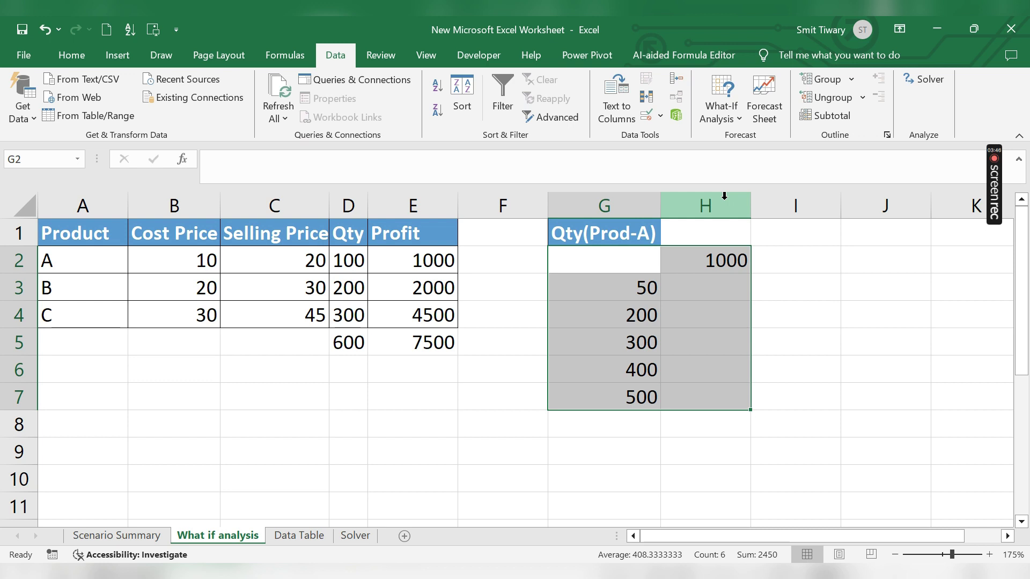
{"action": "left_click", "coordinate": [728, 121]}
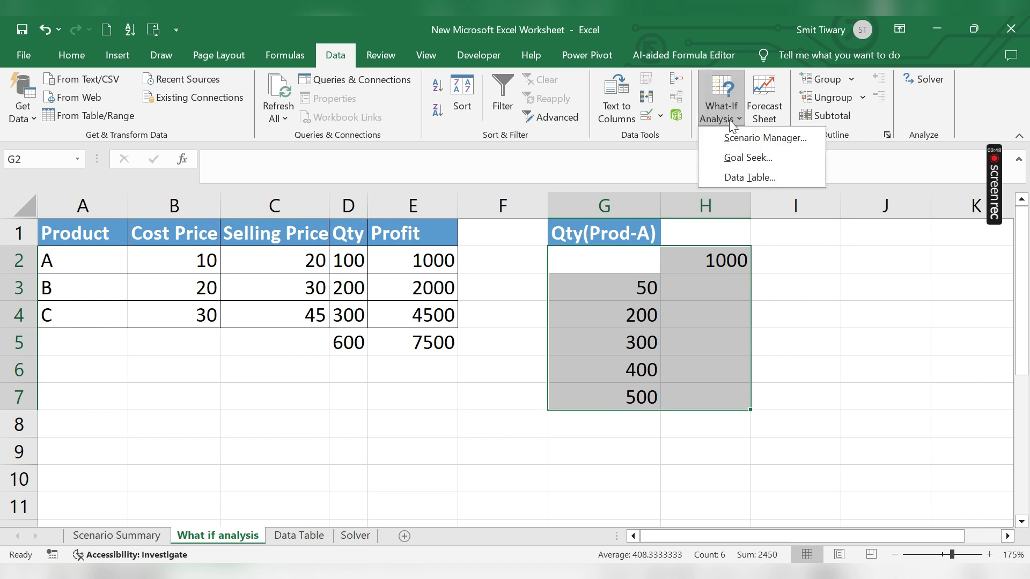
{"action": "left_click", "coordinate": [750, 177]}
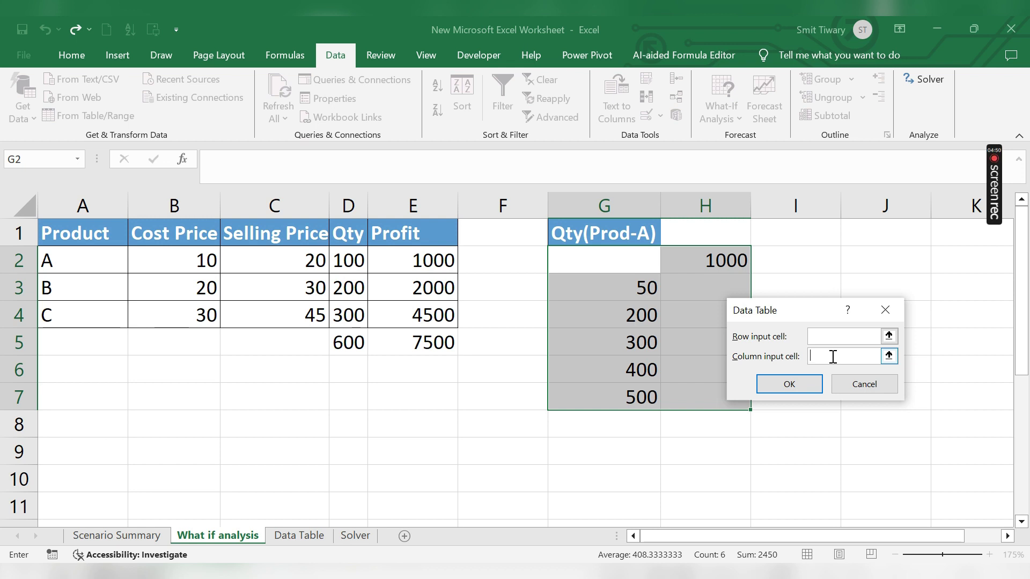
Step: Set D2 as the column input cell so H3:H7 show profits 500 to 5000
{"action": "left_click", "coordinate": [351, 259]}
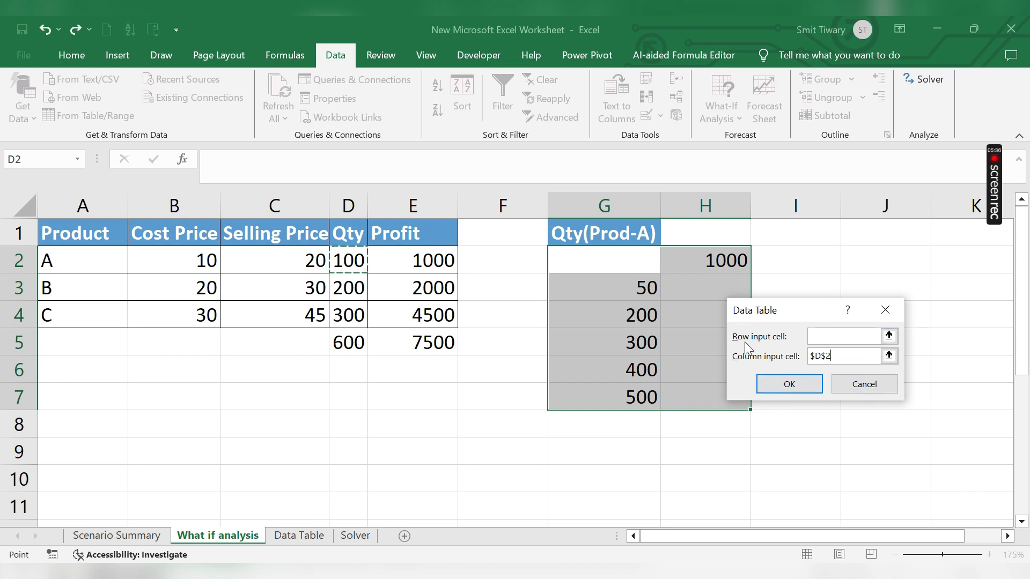
{"action": "left_click", "coordinate": [801, 384]}
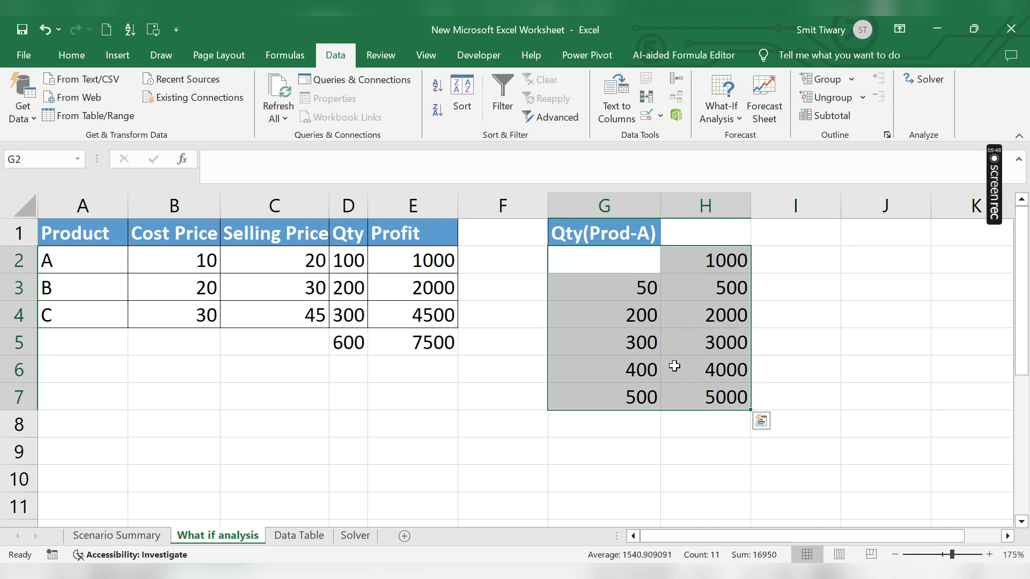
Step: Deselect the finished table and go to the Data Table sheet with the SIP inputs
{"action": "left_click", "coordinate": [813, 365]}
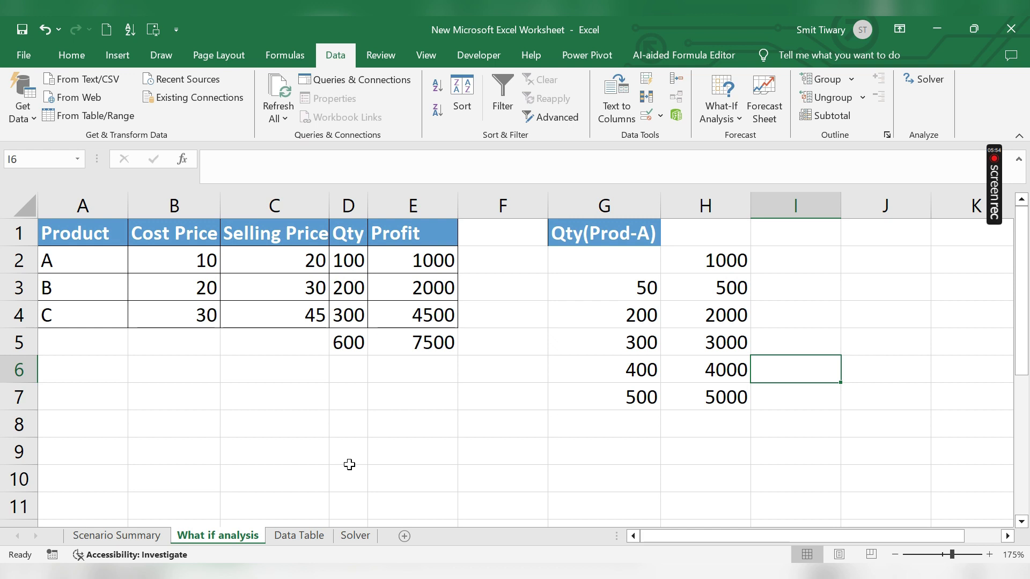
{"action": "left_click", "coordinate": [310, 535]}
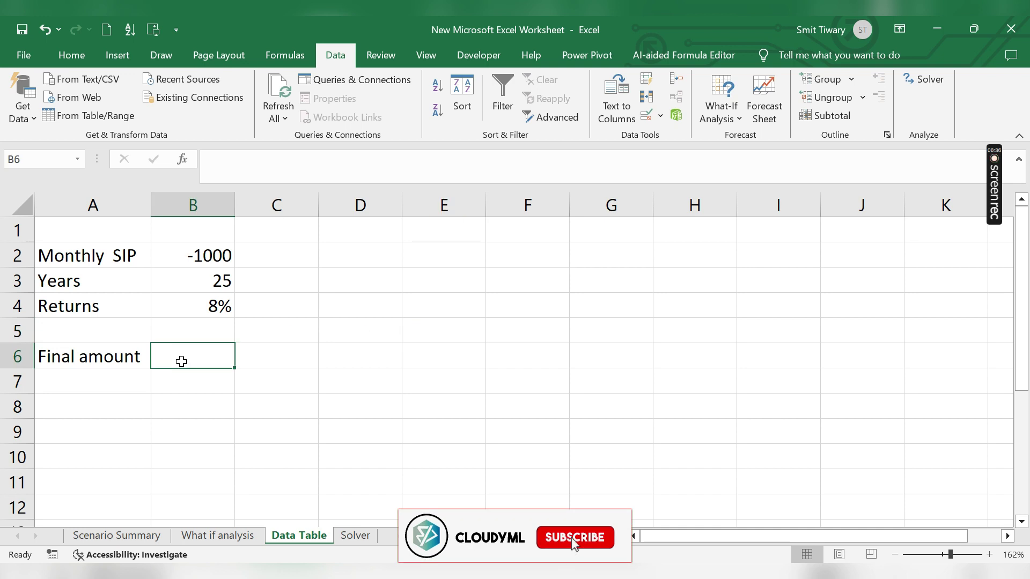
Step: Enter =FV(B4/12,B2,B3*12) as the Final amount in B6, returning ₹ 44,941.45
{"action": "type", "text": "=fv"}
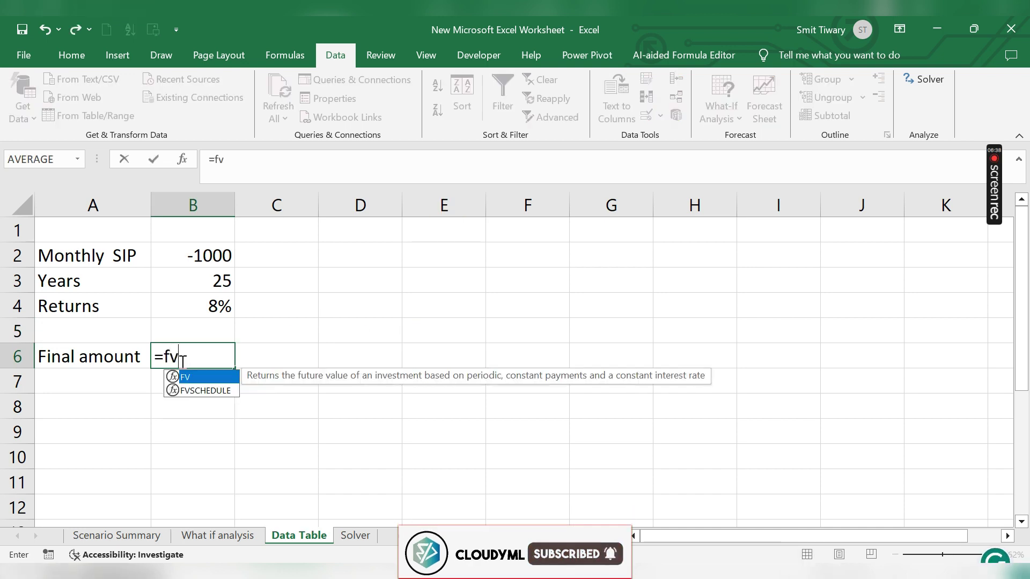
{"action": "double_click", "coordinate": [208, 377]}
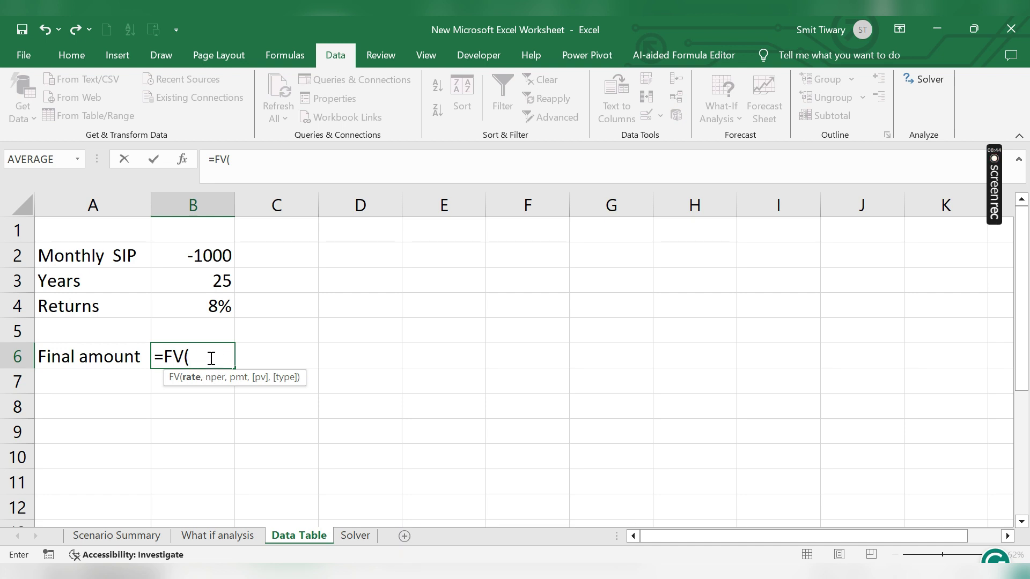
{"action": "left_click", "coordinate": [200, 306]}
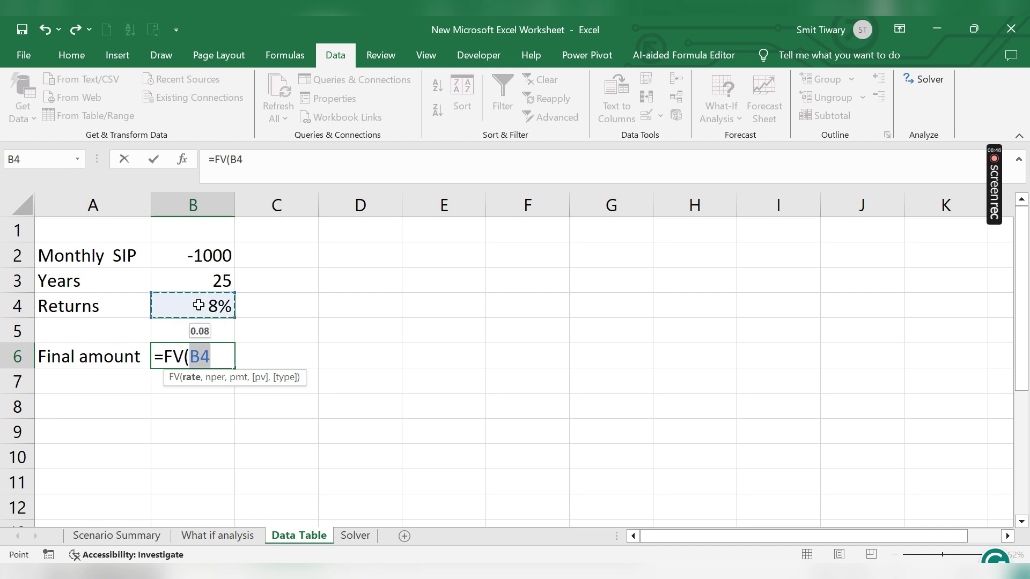
{"action": "type", "text": "/12"}
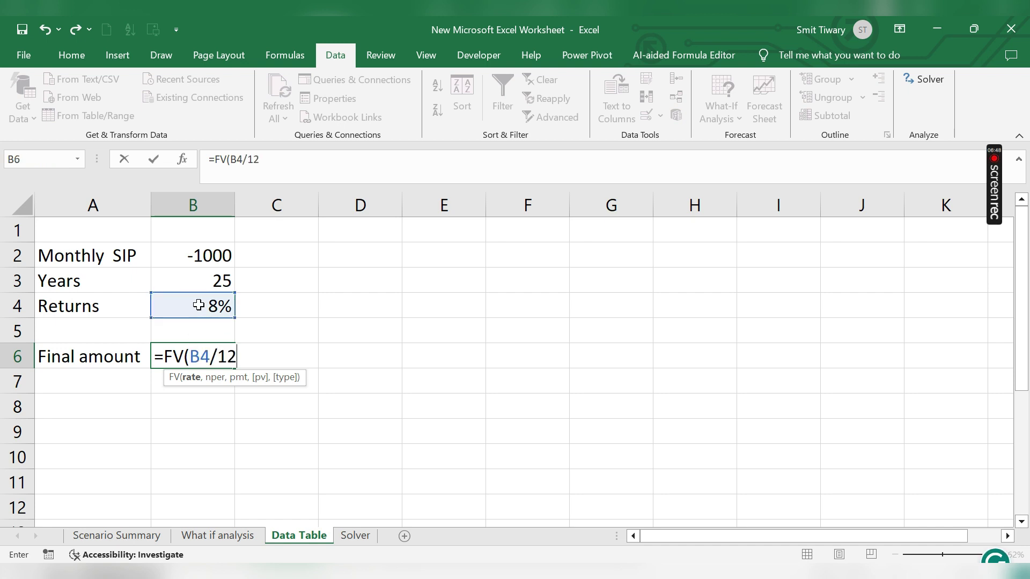
{"action": "type", "text": ","}
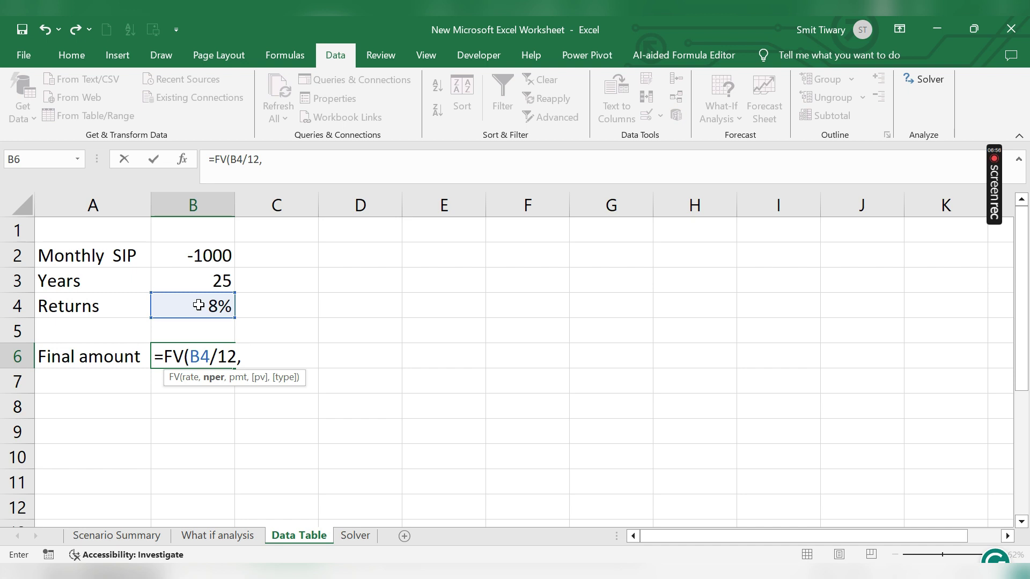
{"action": "left_click", "coordinate": [197, 262]}
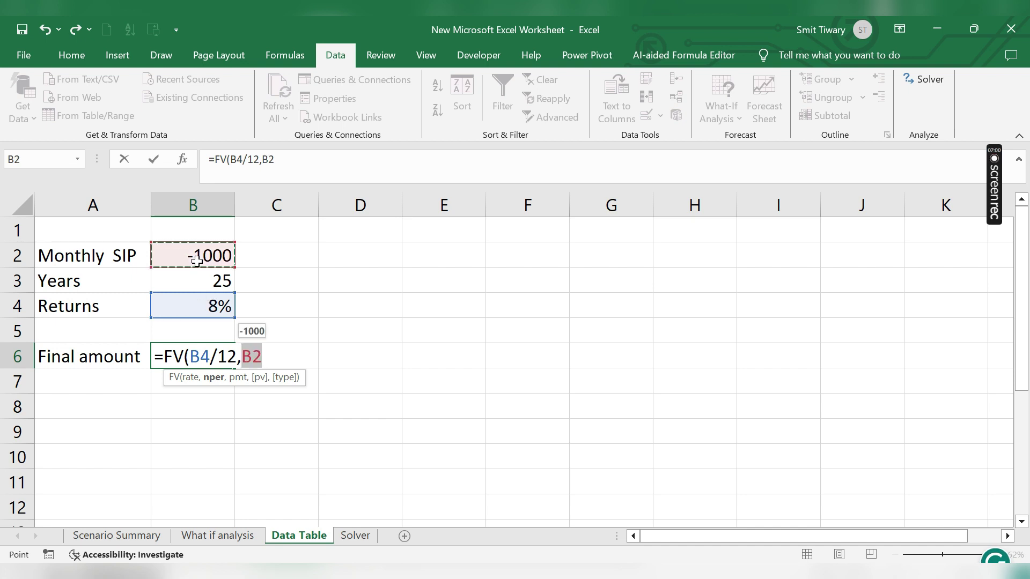
{"action": "type", "text": ","}
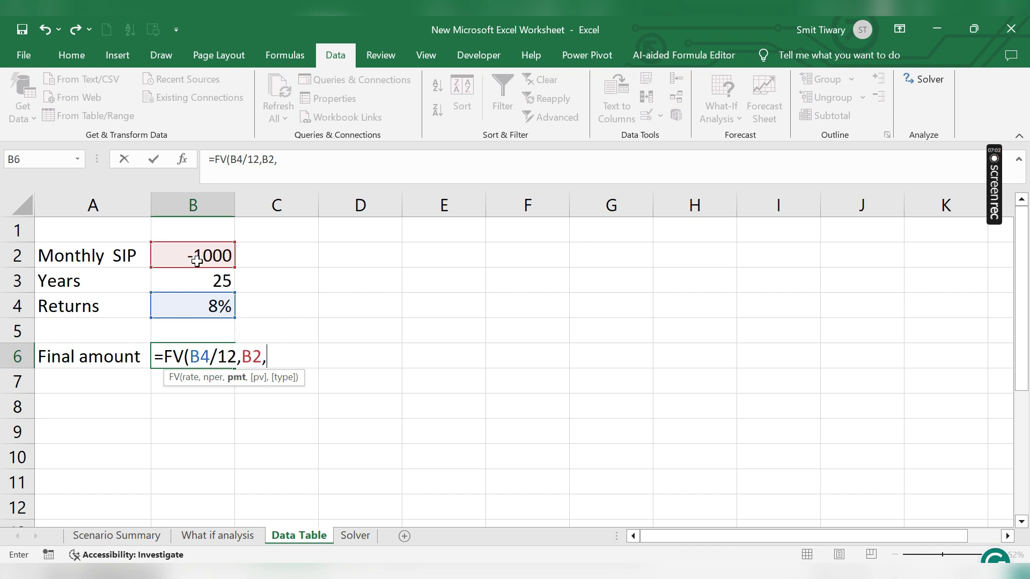
{"action": "left_click", "coordinate": [214, 282]}
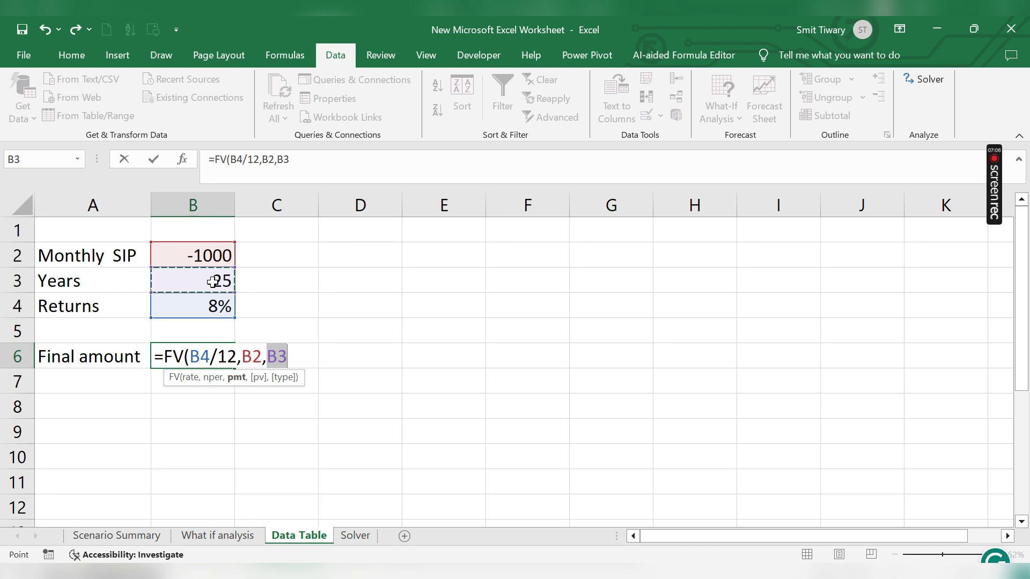
{"action": "type", "text": "*12"}
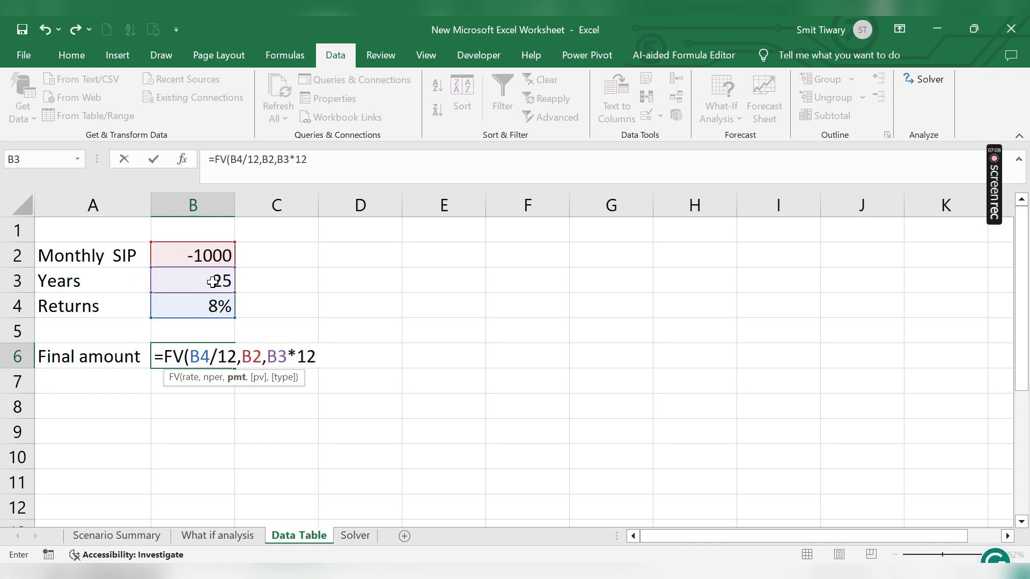
{"action": "type", "text": ")"}
{"action": "key", "text": "Return"}
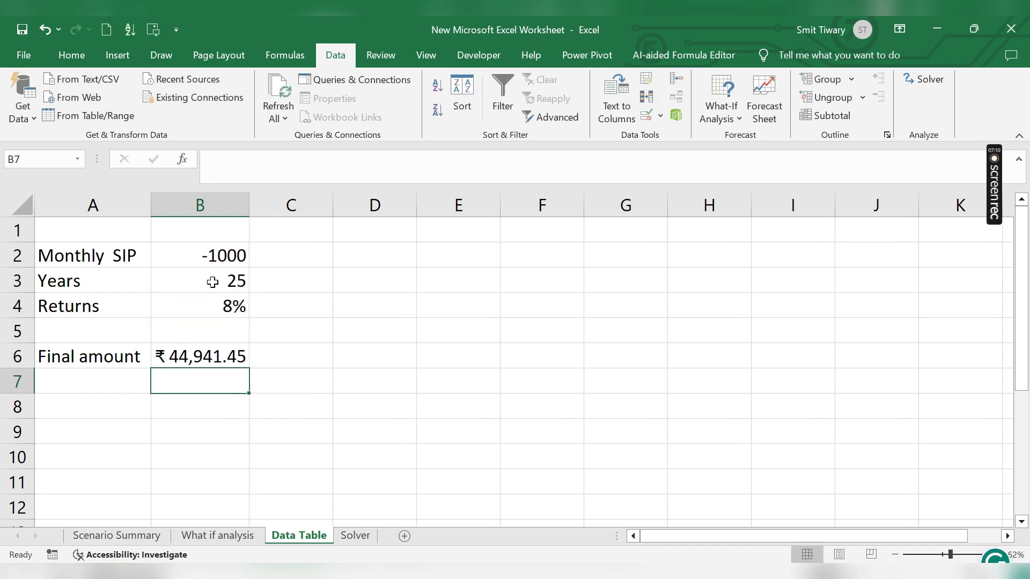
{"action": "left_click", "coordinate": [217, 356]}
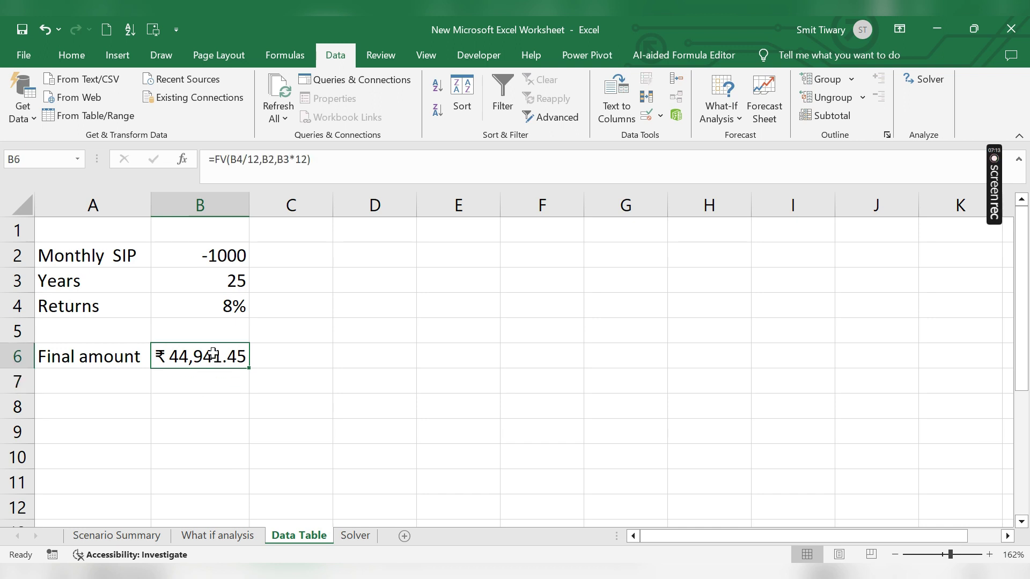
Step: Change the FV arguments in B6 to Nper B3*12 and Pmt B2, giving ₹ 9,51,026.39
{"action": "left_click", "coordinate": [184, 160]}
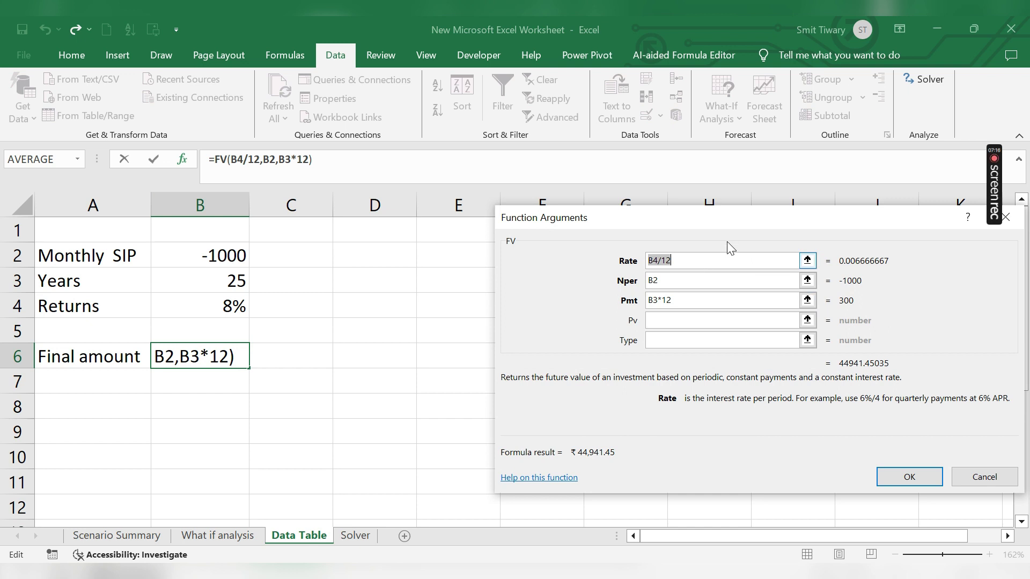
{"action": "left_click", "coordinate": [679, 283]}
{"action": "left_click", "coordinate": [683, 283]}
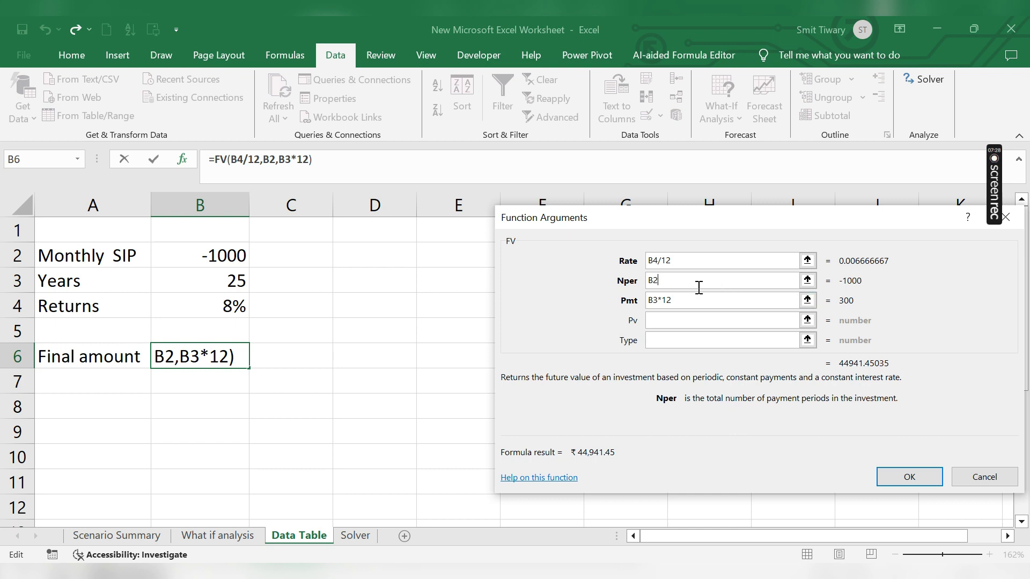
{"action": "key", "text": "BackSpace"}
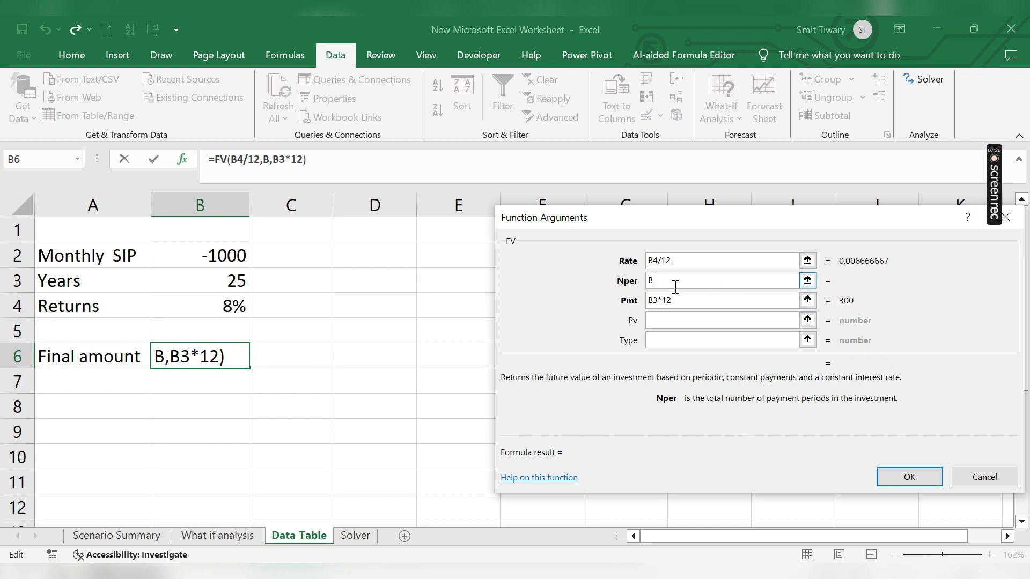
{"action": "type", "text": "3"}
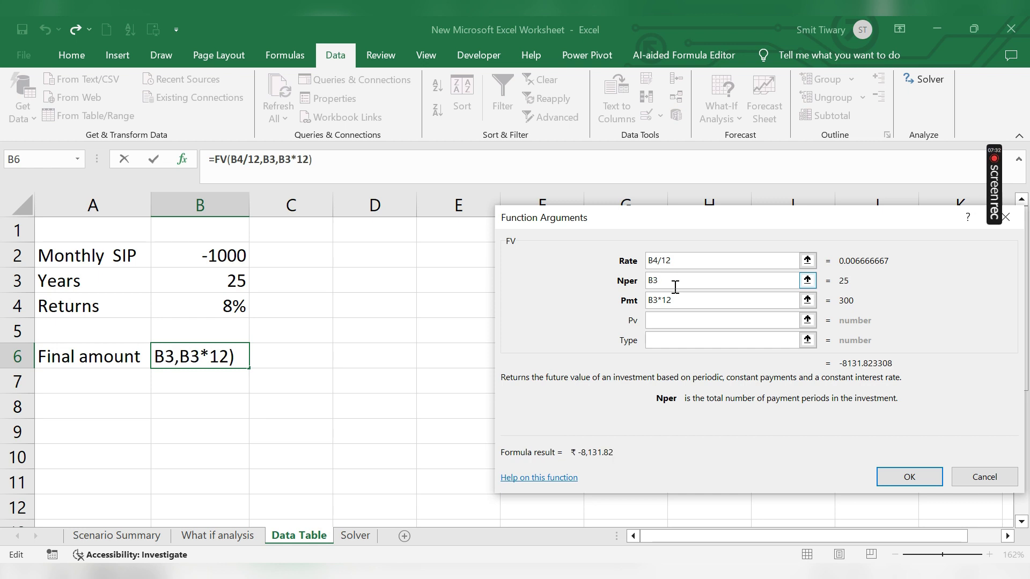
{"action": "type", "text": "*12"}
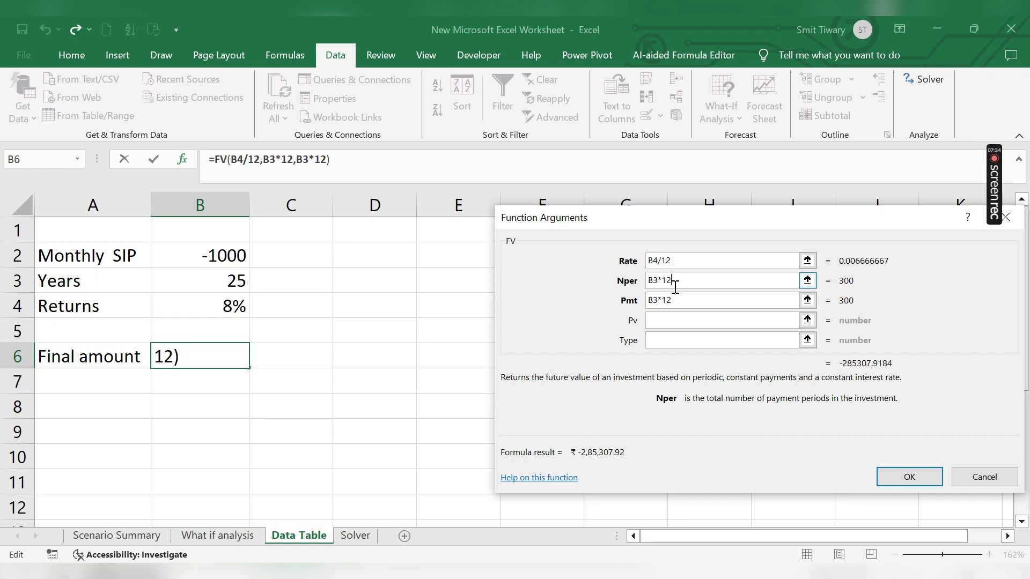
{"action": "left_click", "coordinate": [693, 306]}
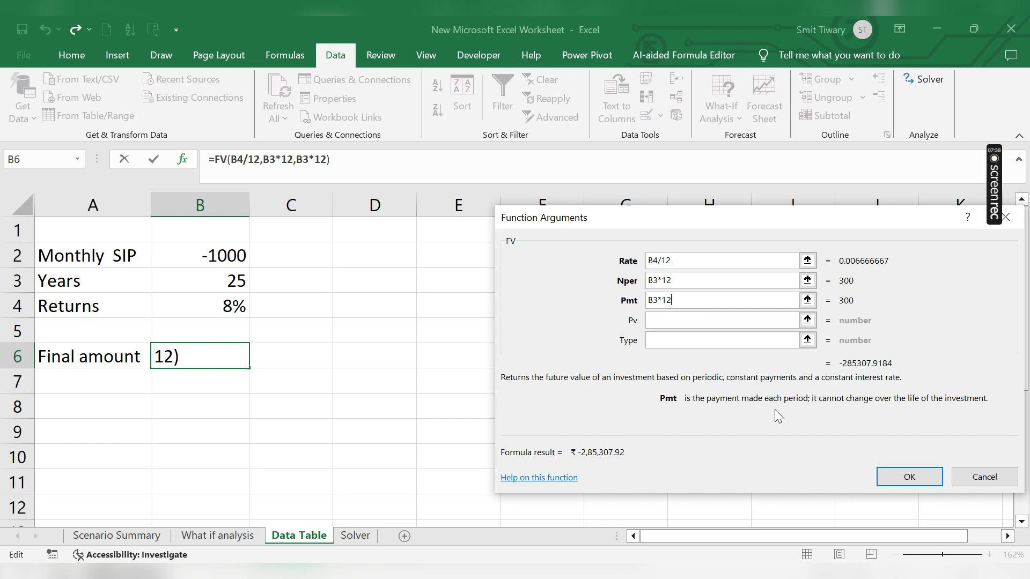
{"action": "key", "text": "BackSpace"}
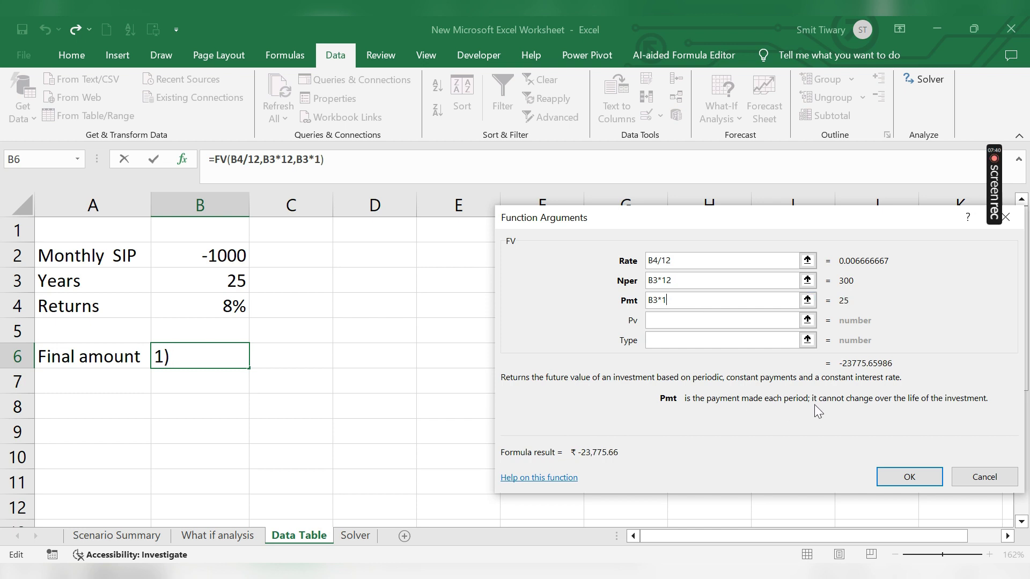
{"action": "key", "text": "BackSpace"}
{"action": "key", "text": "BackSpace"}
{"action": "key", "text": "BackSpace"}
{"action": "key", "text": "BackSpace"}
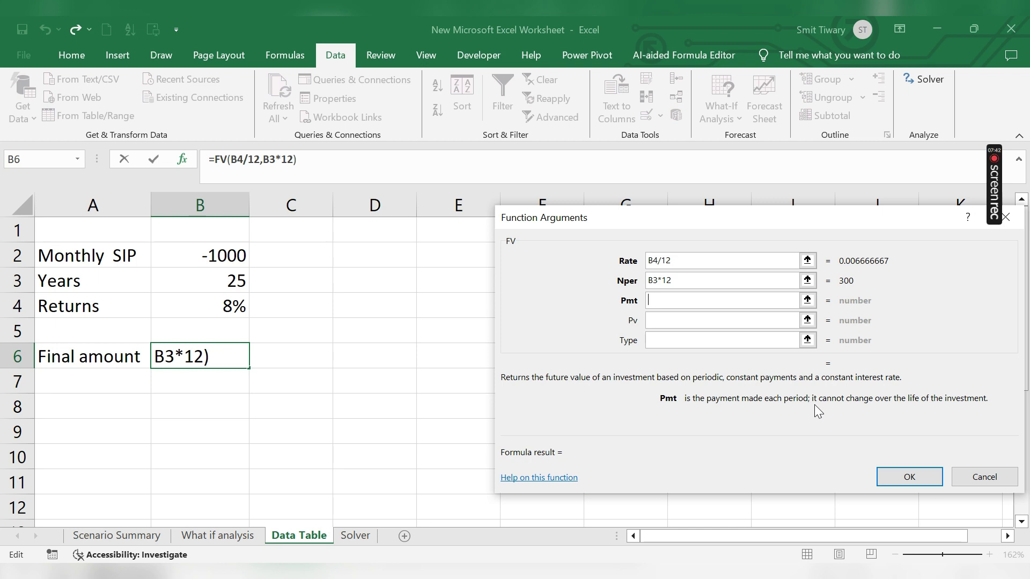
{"action": "left_click", "coordinate": [195, 261]}
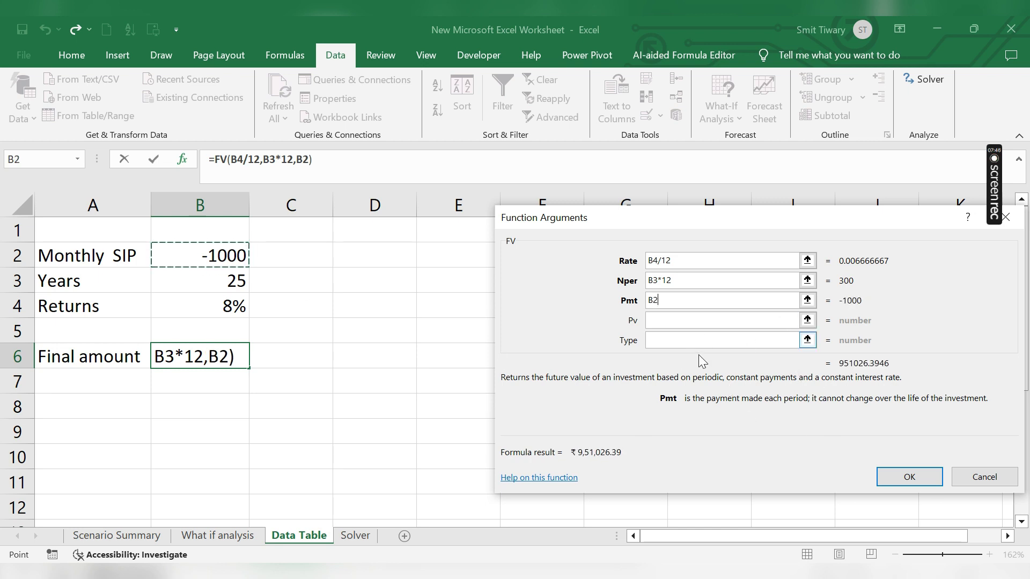
{"action": "left_click", "coordinate": [911, 477]}
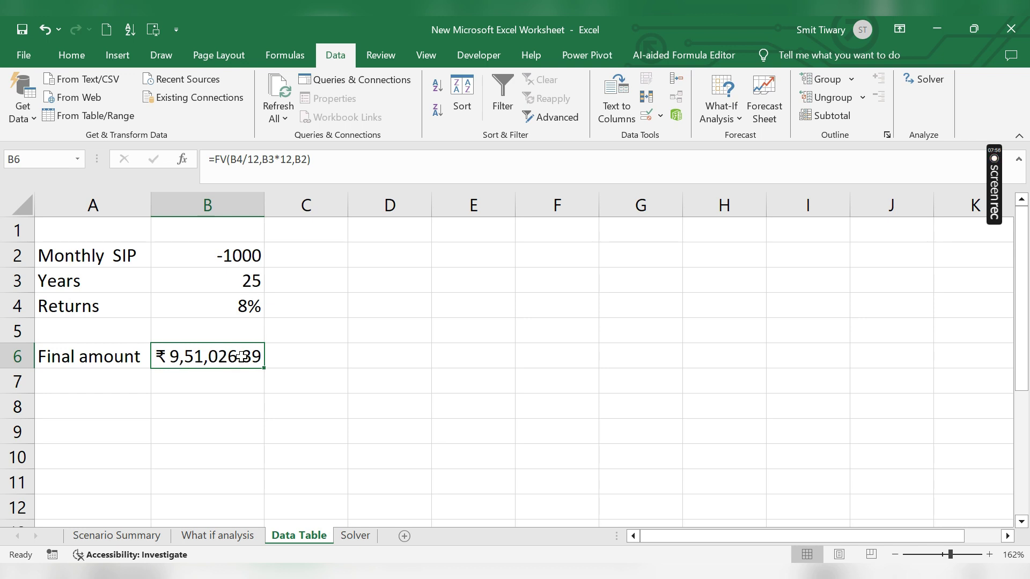
Step: Enter return rates 4%, 5%, 7%, 8% and 10% into cells D3:D7
{"action": "left_click", "coordinate": [397, 260]}
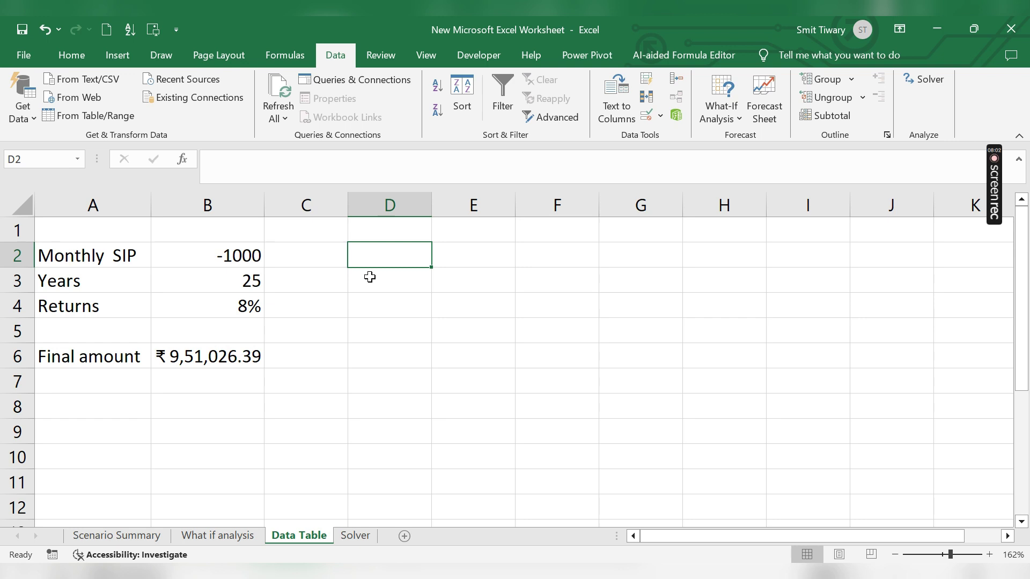
{"action": "left_click", "coordinate": [443, 260]}
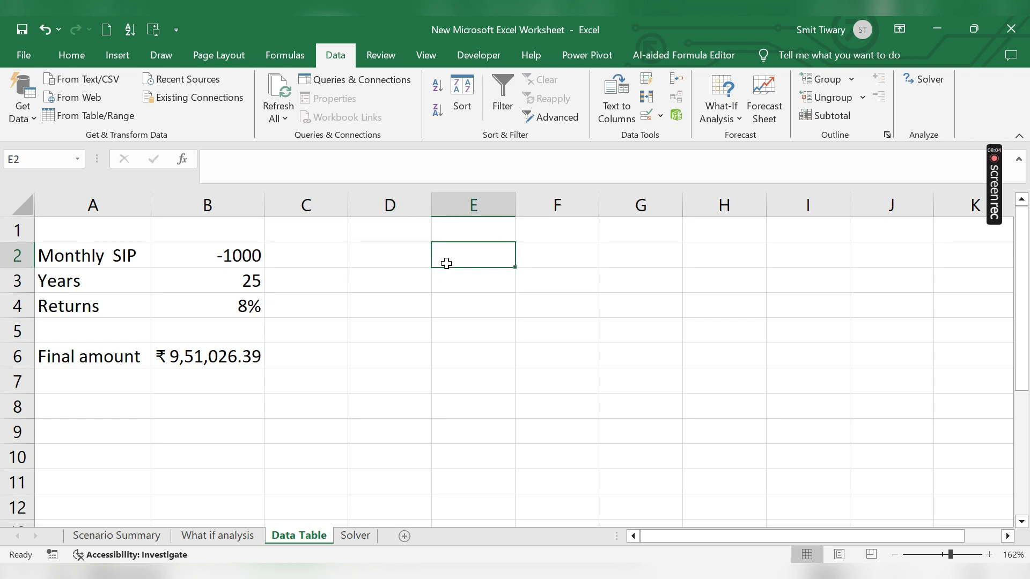
{"action": "left_click", "coordinate": [397, 281]}
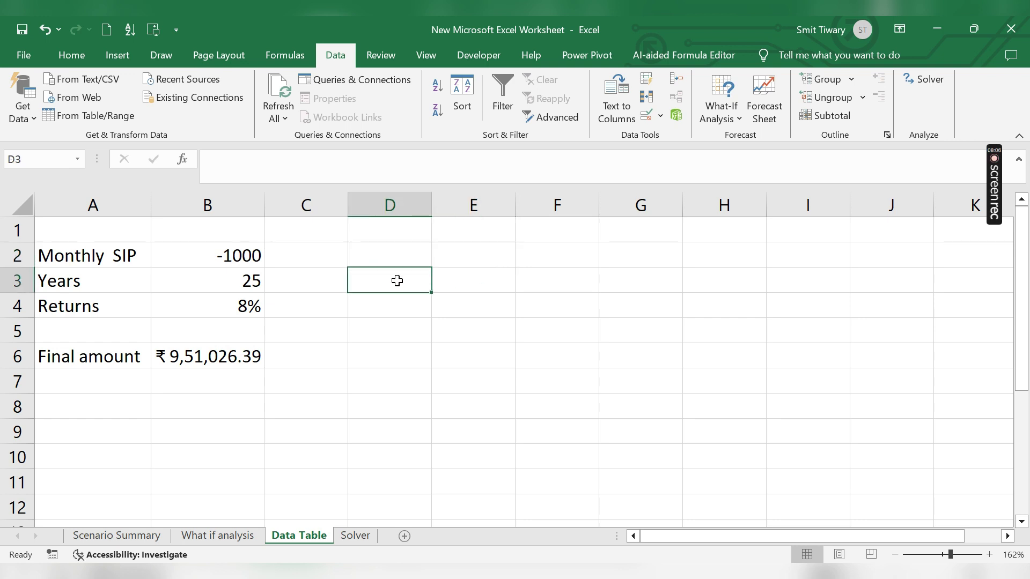
{"action": "type", "text": "4%"}
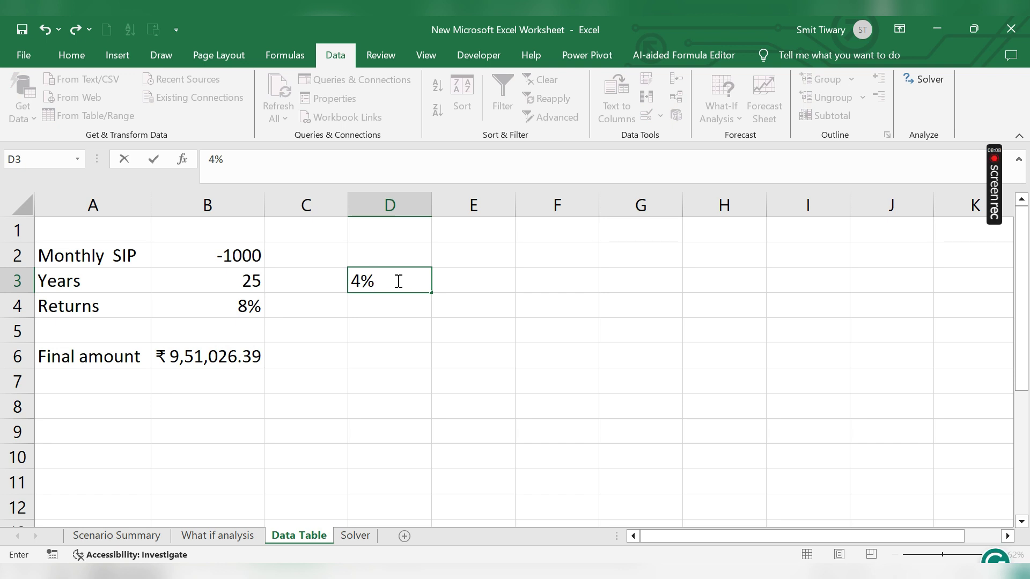
{"action": "key", "text": "Return"}
{"action": "type", "text": "5%"}
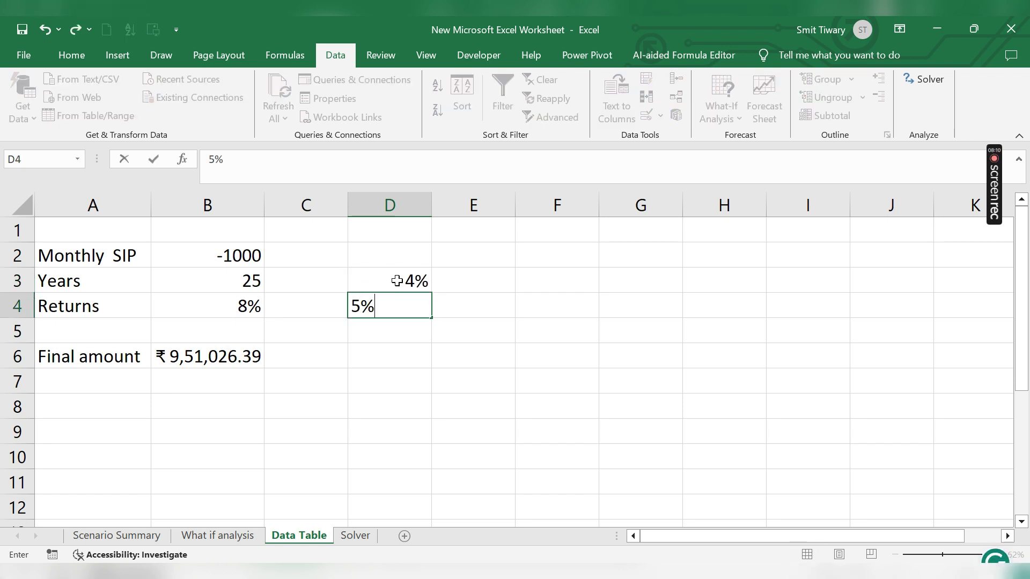
{"action": "key", "text": "Return"}
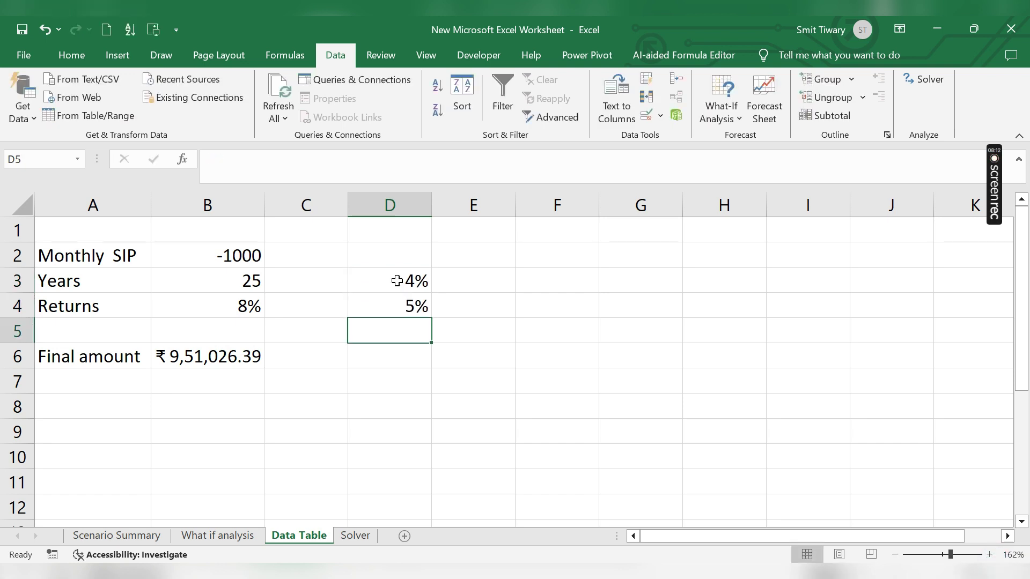
{"action": "type", "text": "7%"}
{"action": "key", "text": "Return"}
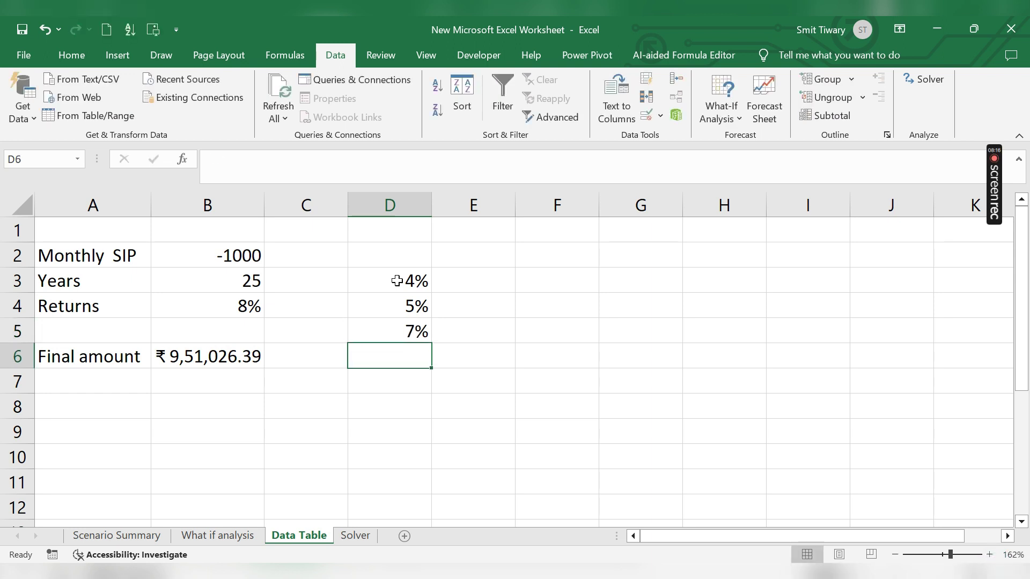
{"action": "type", "text": "8%"}
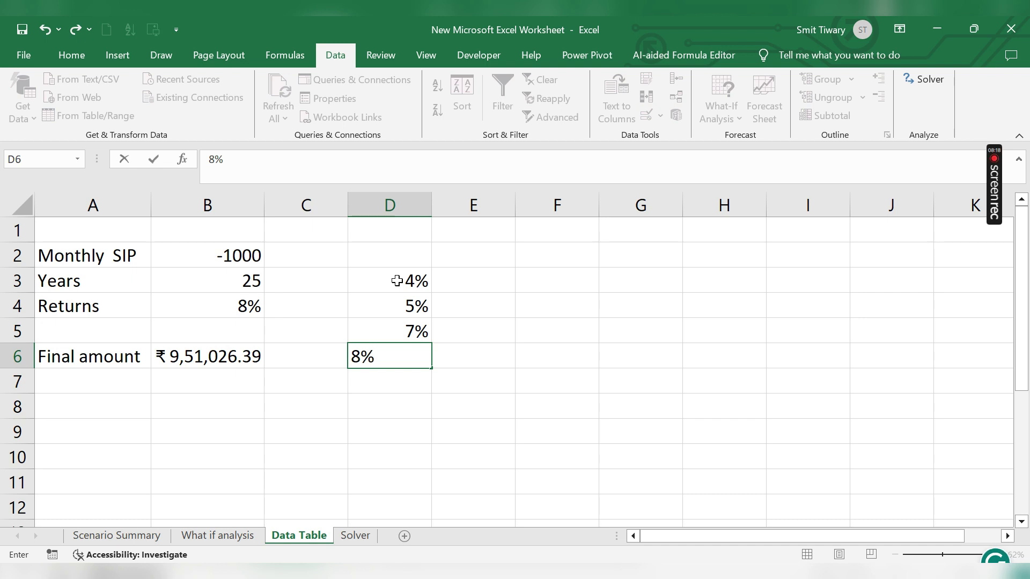
{"action": "key", "text": "Return"}
{"action": "type", "text": "10"}
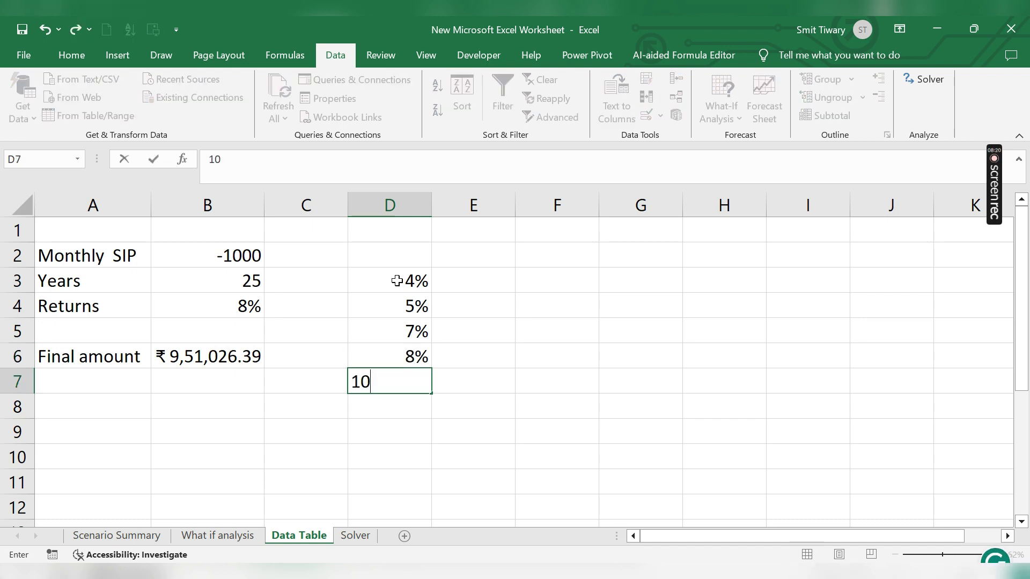
{"action": "type", "text": "%"}
{"action": "left_click", "coordinate": [548, 324]}
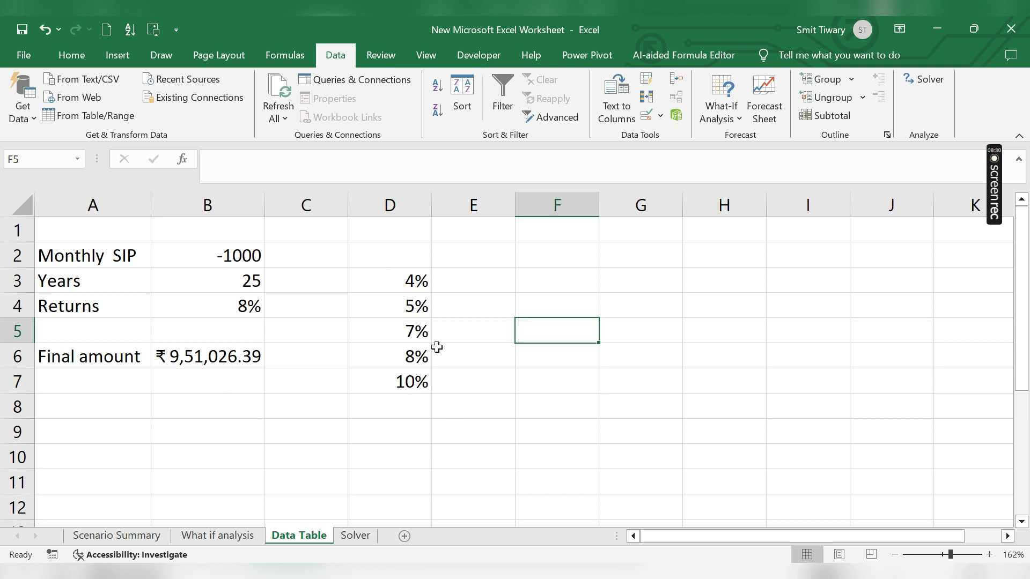
Step: Link E2 to the final amount in B6 (₹9,51,026.39) and select the range D2:E7
{"action": "left_click", "coordinate": [484, 259]}
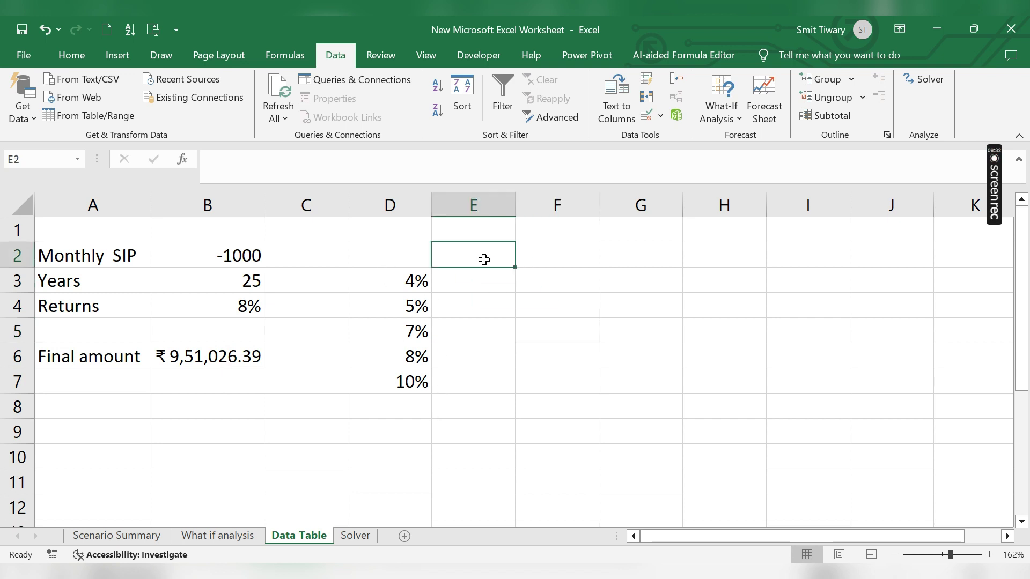
{"action": "type", "text": "="}
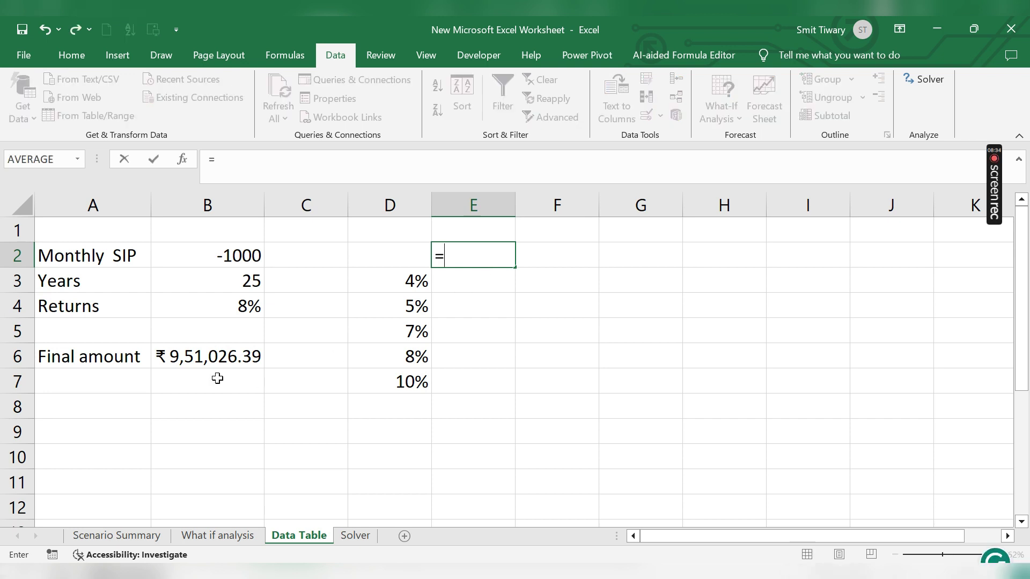
{"action": "left_click", "coordinate": [195, 359]}
{"action": "key", "text": "Return"}
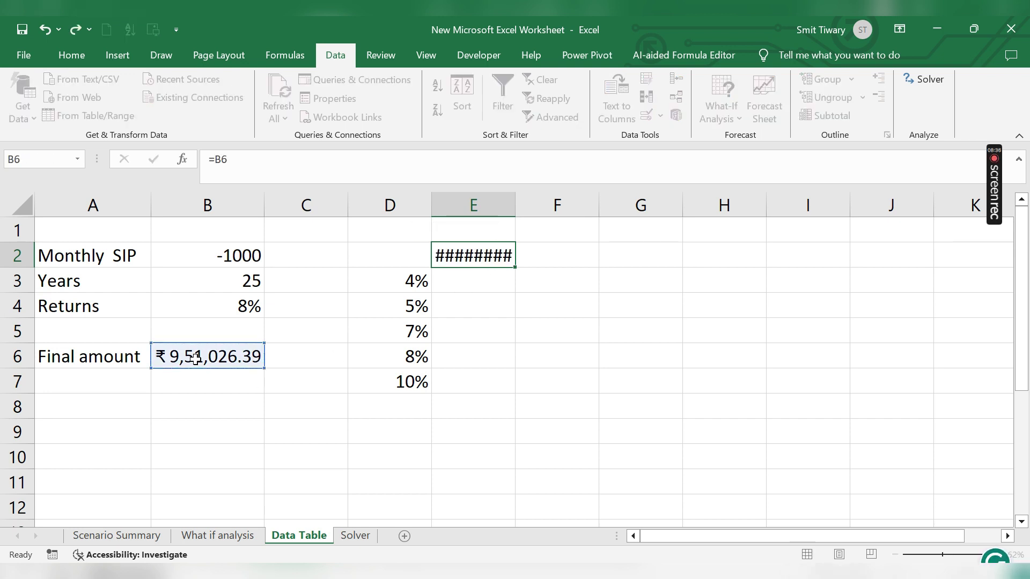
{"action": "left_click", "coordinate": [396, 258]}
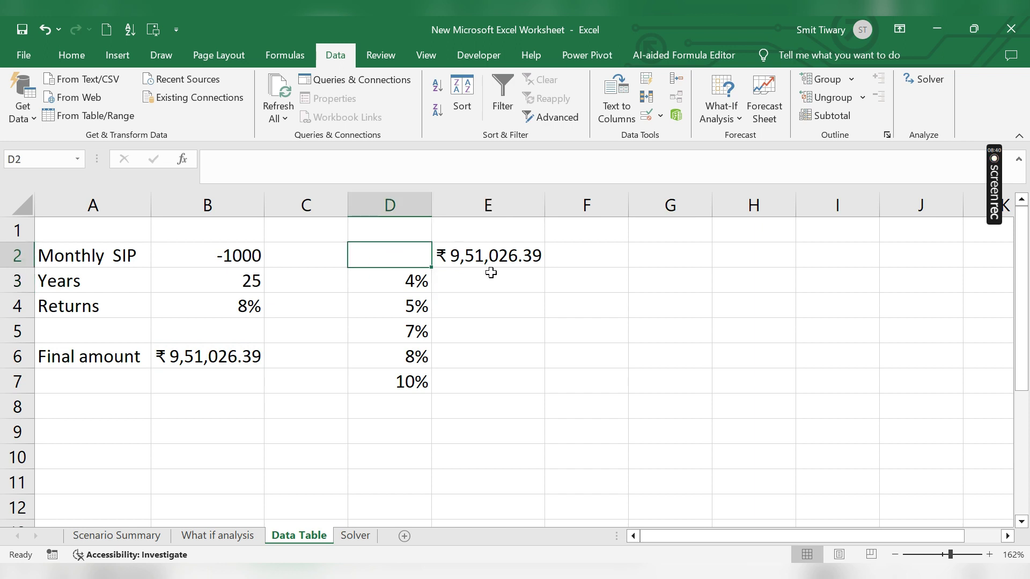
{"action": "left_click_drag", "start_coordinate": [372, 260], "coordinate": [464, 375]}
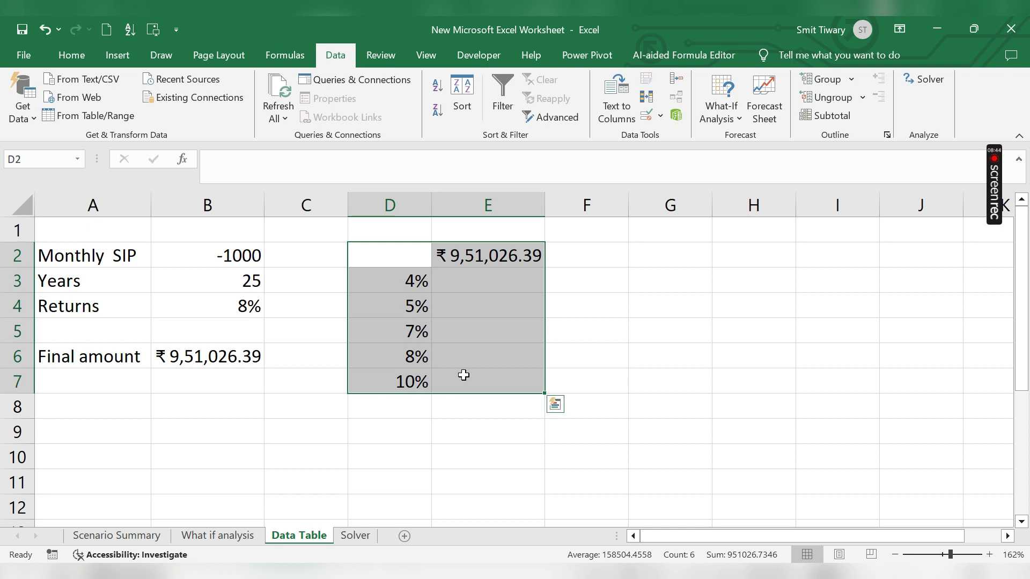
Step: Build a one-variable Data Table with column input cell $B$4, filling final amounts into E3:E7
{"action": "left_click", "coordinate": [731, 114]}
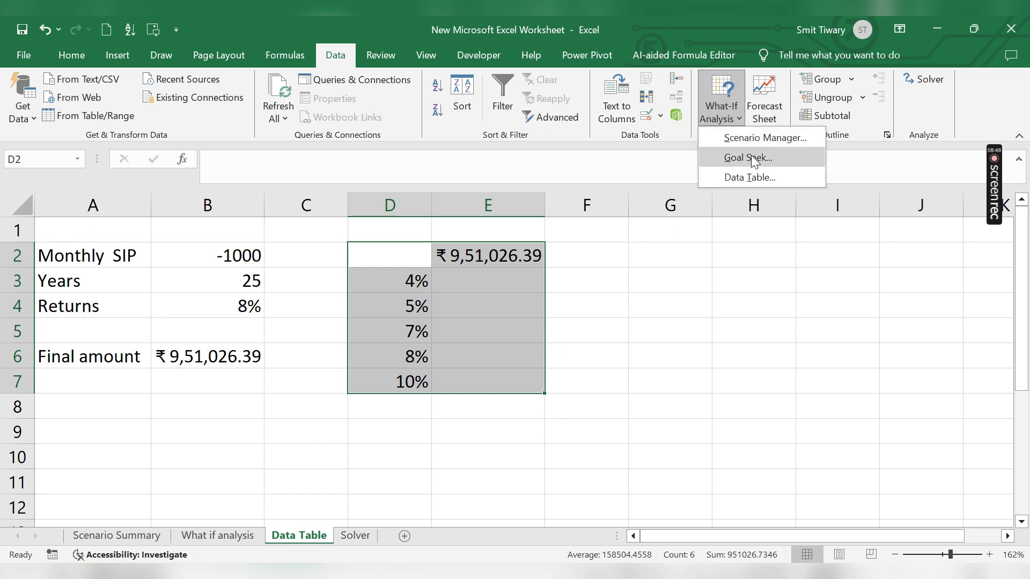
{"action": "left_click", "coordinate": [754, 178]}
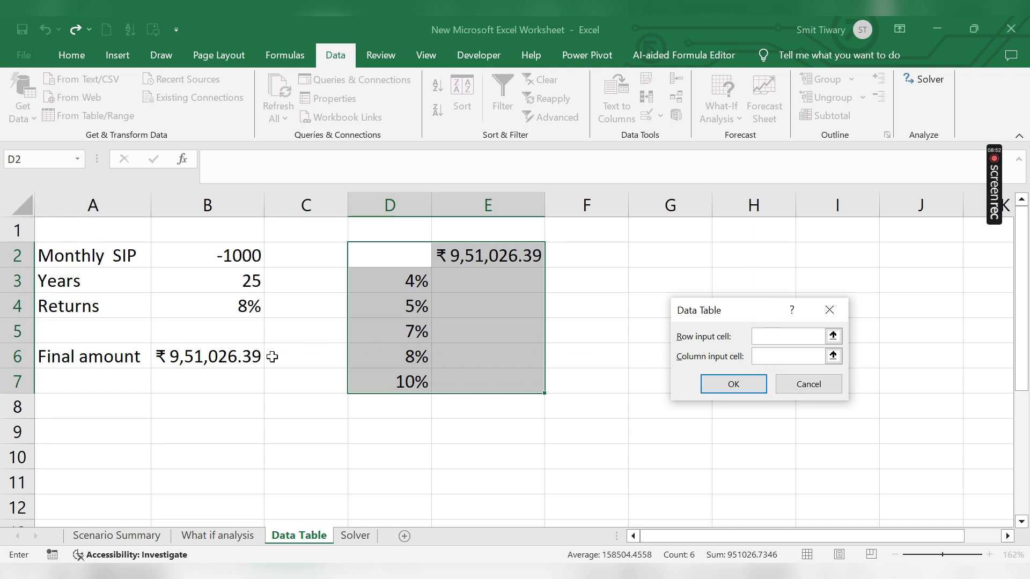
{"action": "left_click", "coordinate": [239, 309]}
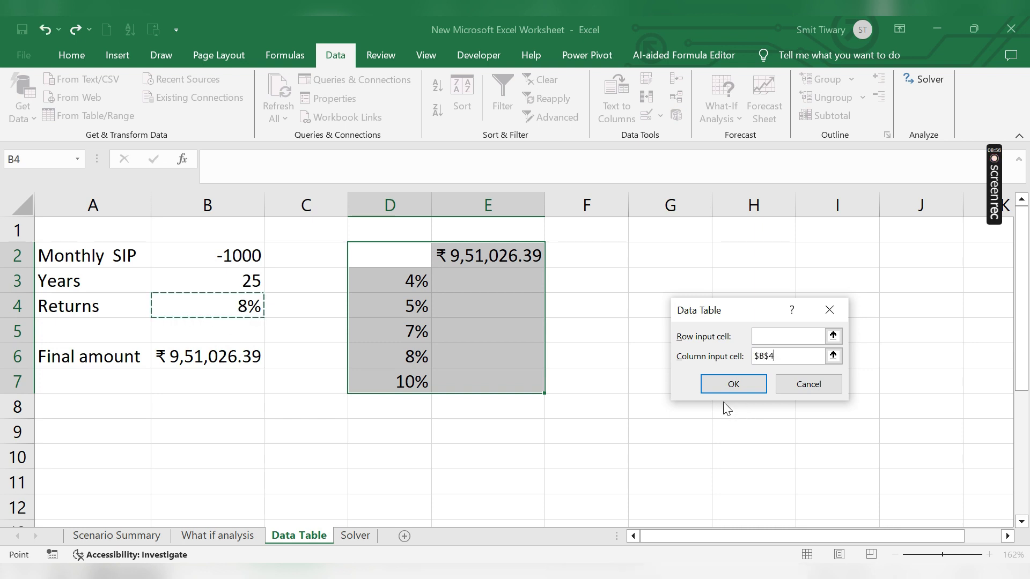
{"action": "left_click", "coordinate": [736, 385]}
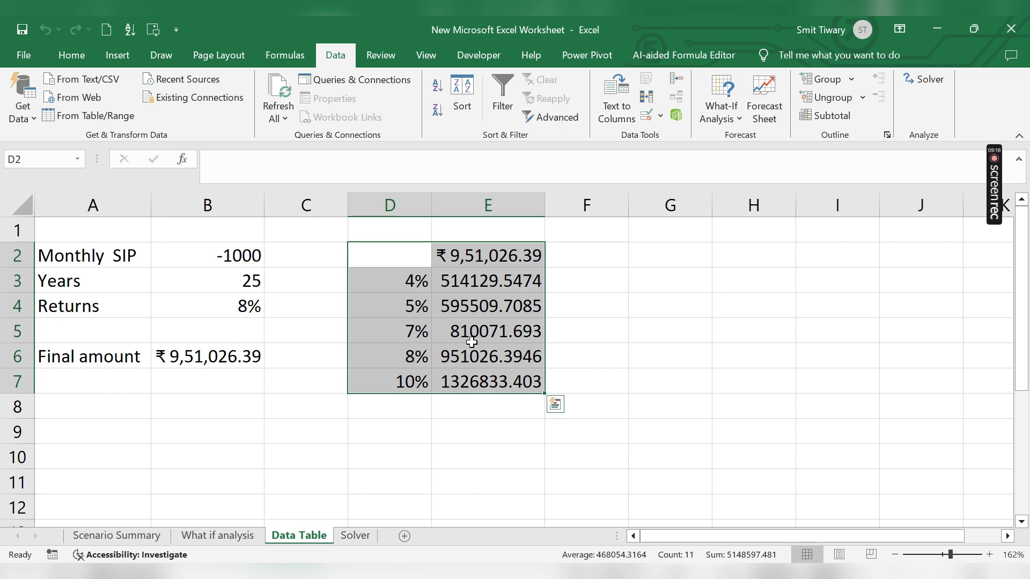
Step: Clear the old D2:E7 table and link D2 to the final amount in B6
{"action": "key", "text": "Delete"}
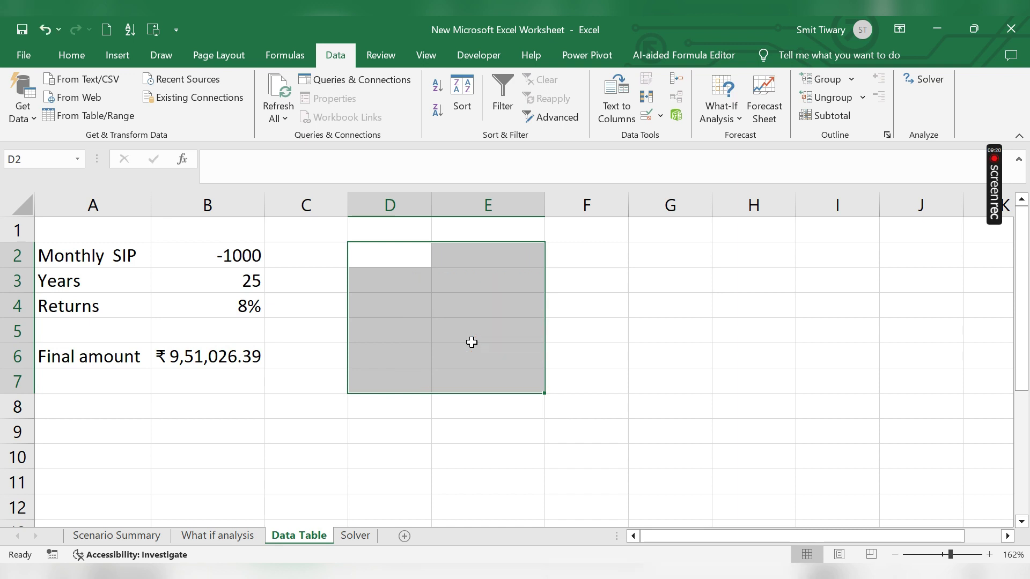
{"action": "left_click", "coordinate": [472, 406]}
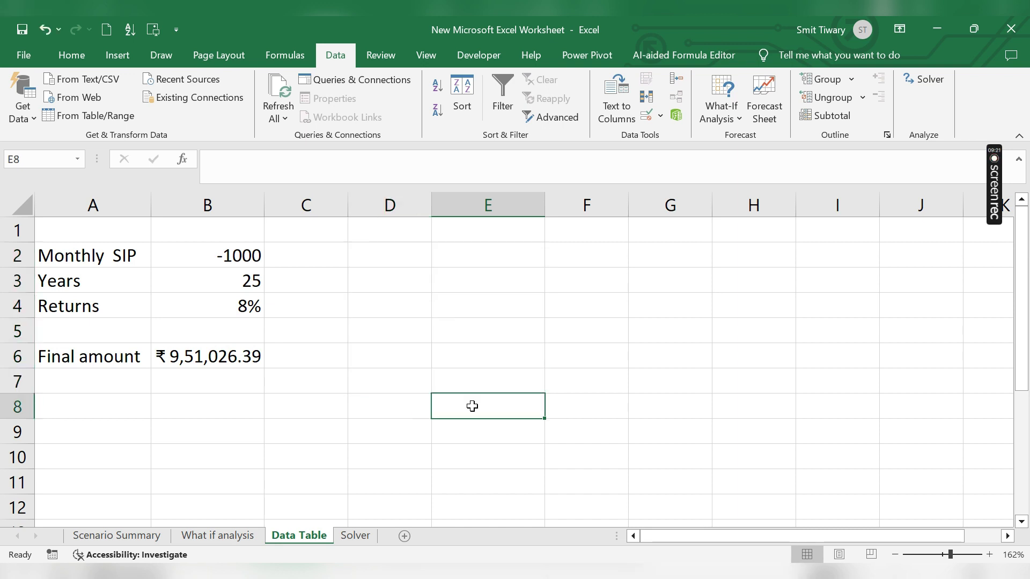
{"action": "left_click", "coordinate": [382, 257]}
{"action": "type", "text": "="}
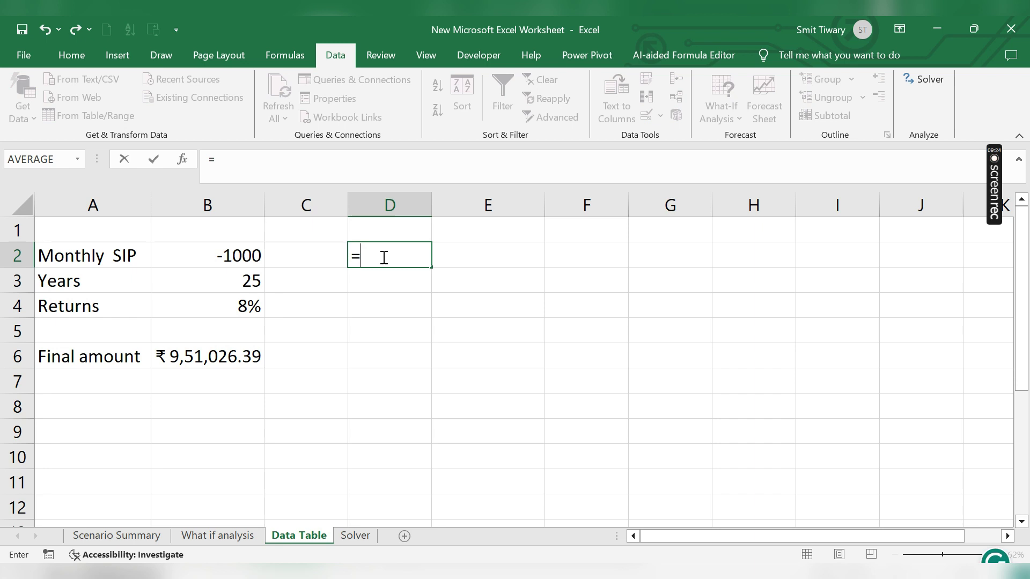
{"action": "left_click", "coordinate": [211, 359]}
{"action": "key", "text": "Return"}
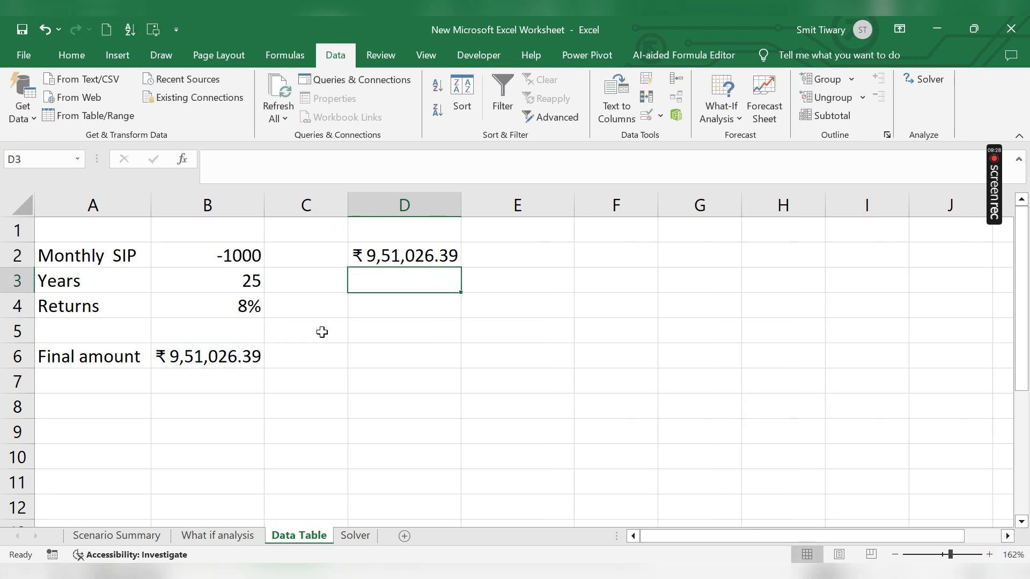
Step: Enter the return rates 5%, 6% and 9% in D3:D5
{"action": "type", "text": "5%"}
{"action": "key", "text": "Return"}
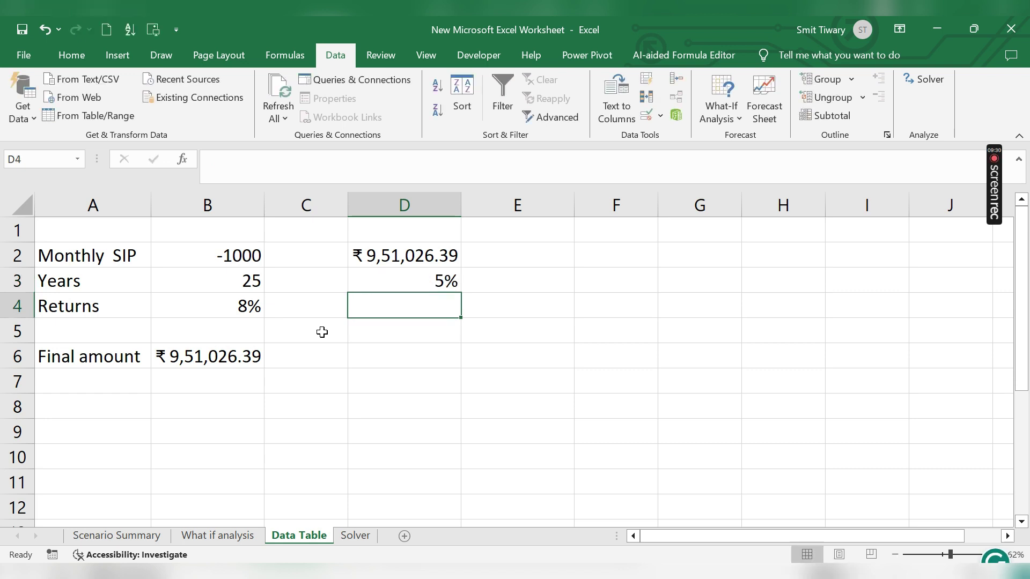
{"action": "type", "text": "6%"}
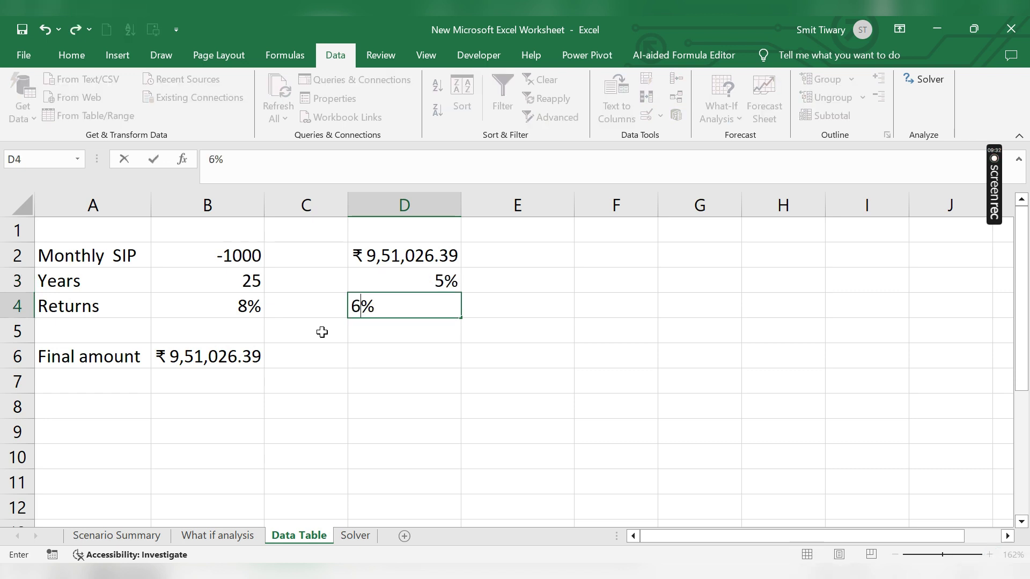
{"action": "key", "text": "Return"}
{"action": "type", "text": "9%"}
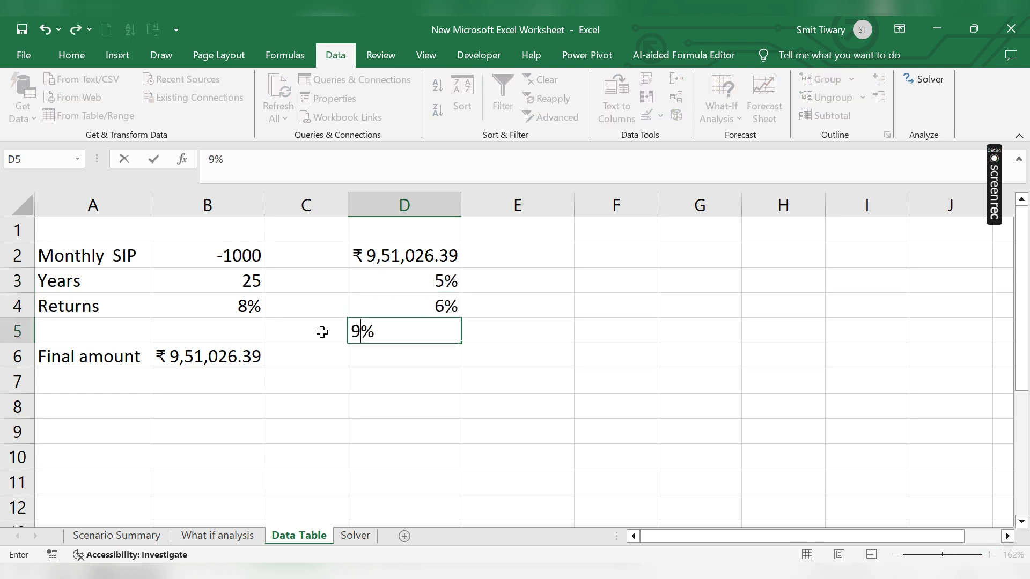
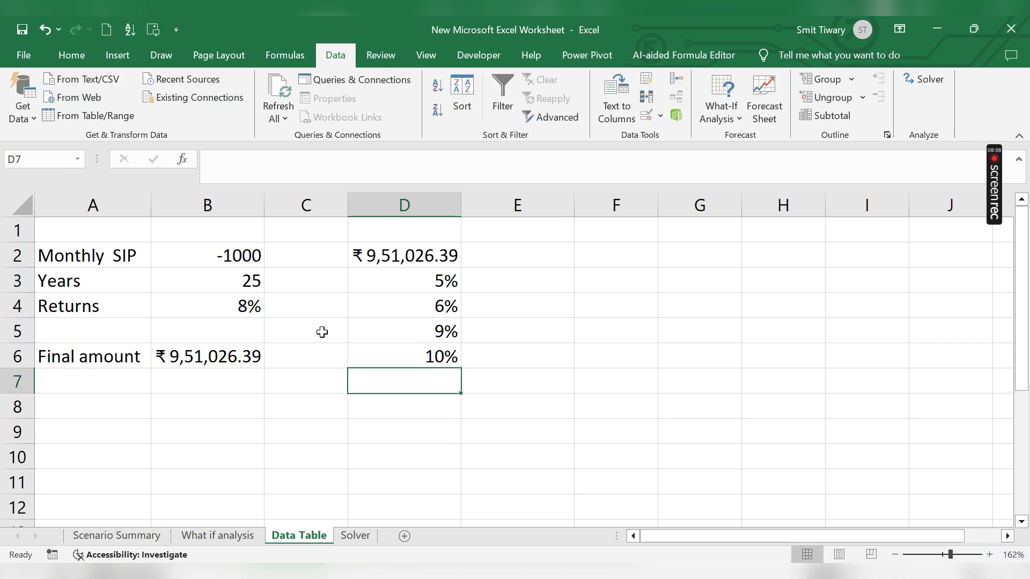
Step: Add 11% as the last return rate in D7
{"action": "type", "text": "11%"}
{"action": "key", "text": "Return"}
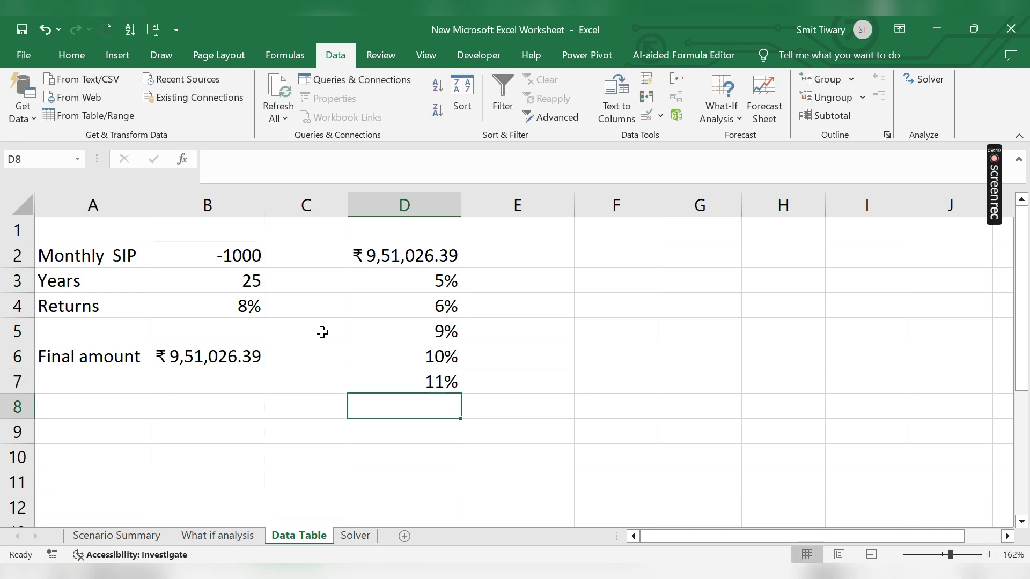
{"action": "left_click", "coordinate": [537, 285]}
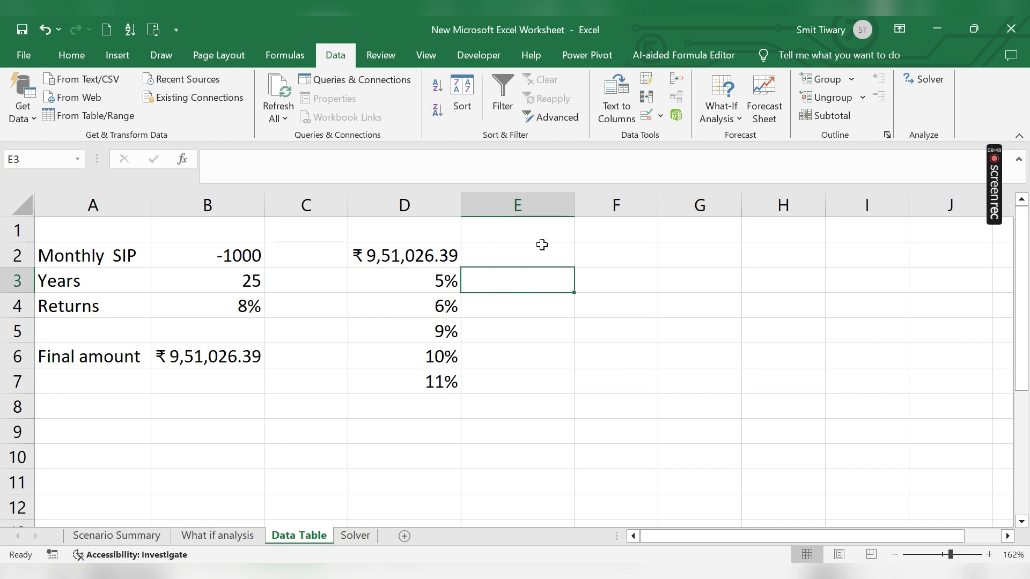
Step: Enter 5 as the first years value in F2, clearing the misplaced 5 from E2
{"action": "left_click", "coordinate": [518, 253]}
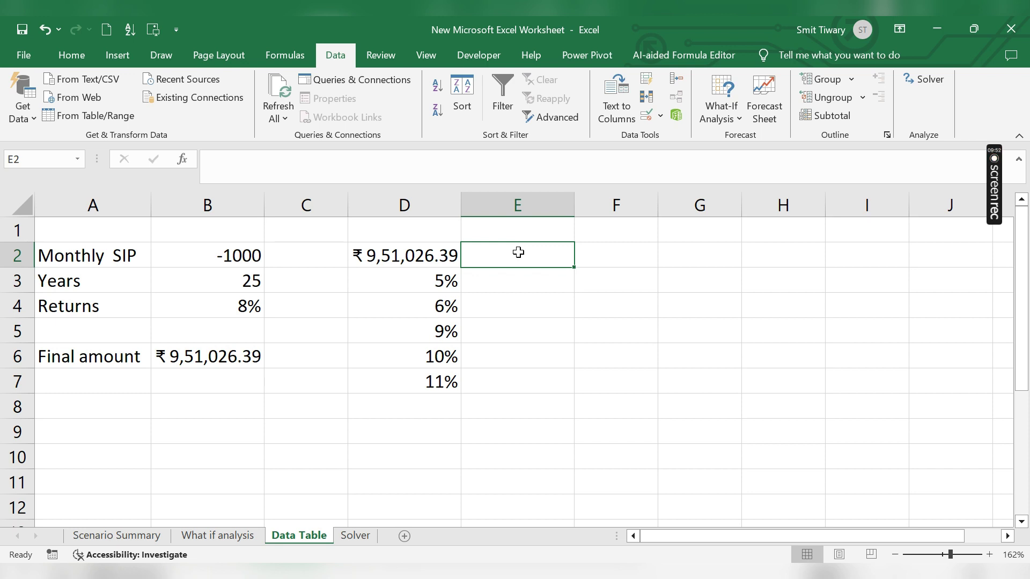
{"action": "type", "text": "5"}
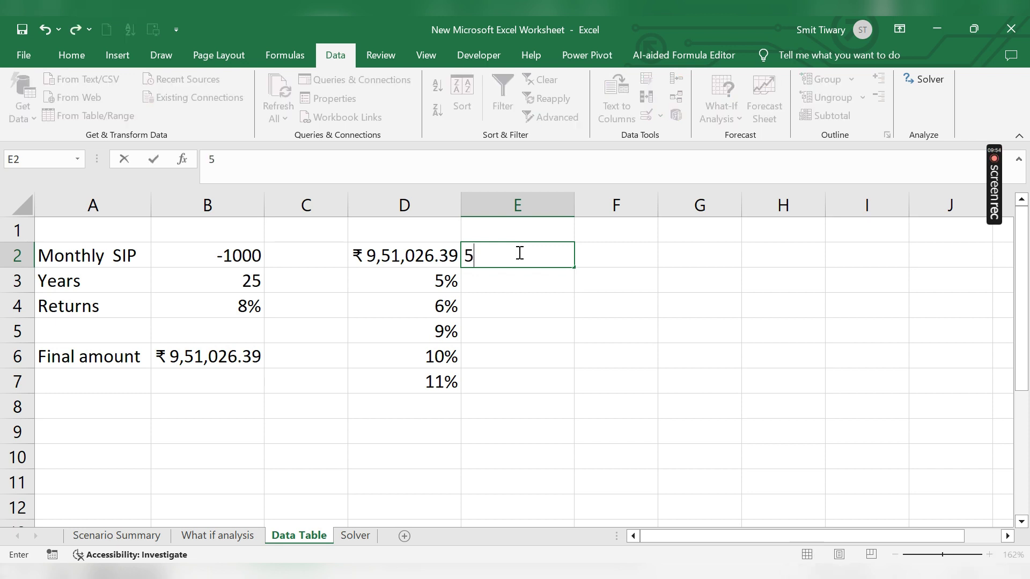
{"action": "left_click", "coordinate": [634, 256]}
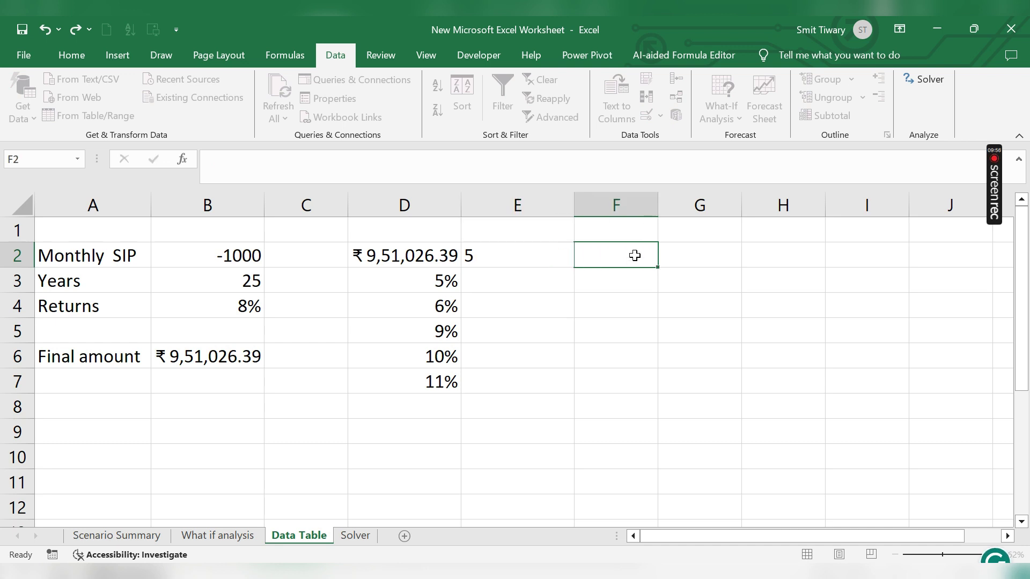
{"action": "left_click", "coordinate": [541, 255]}
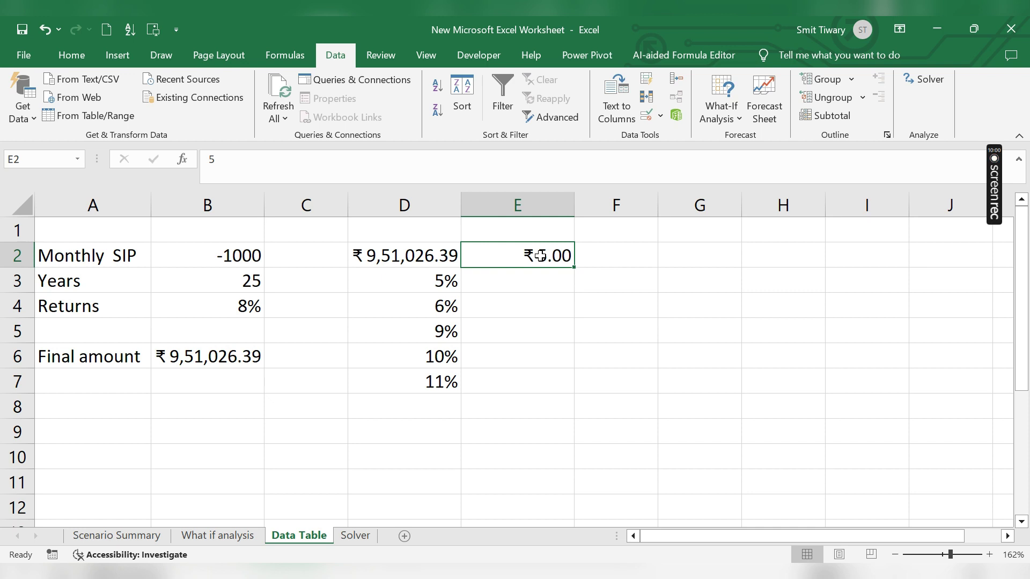
{"action": "key", "text": "Delete"}
{"action": "left_click", "coordinate": [584, 262]}
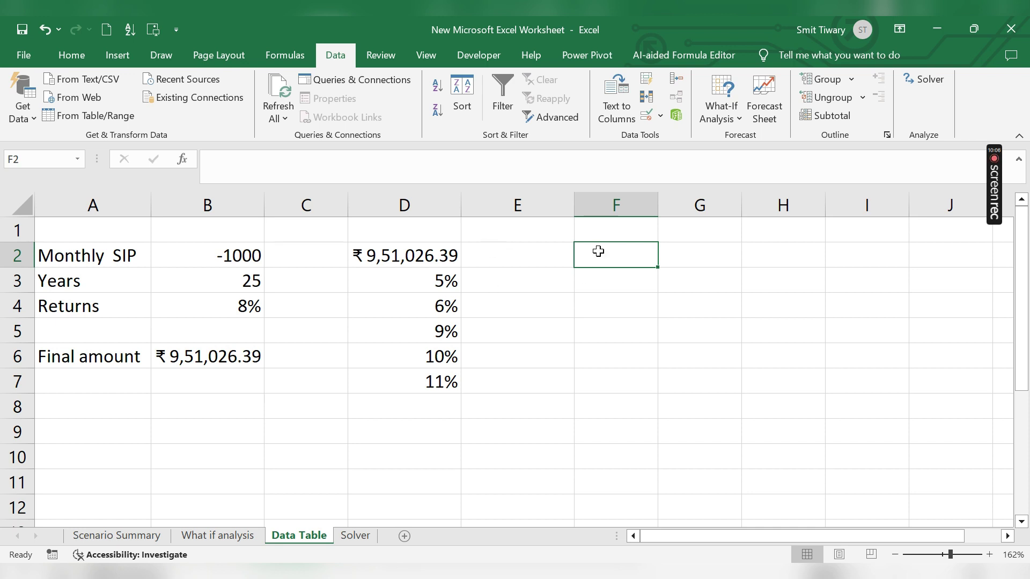
{"action": "type", "text": "5"}
{"action": "key", "text": "Return"}
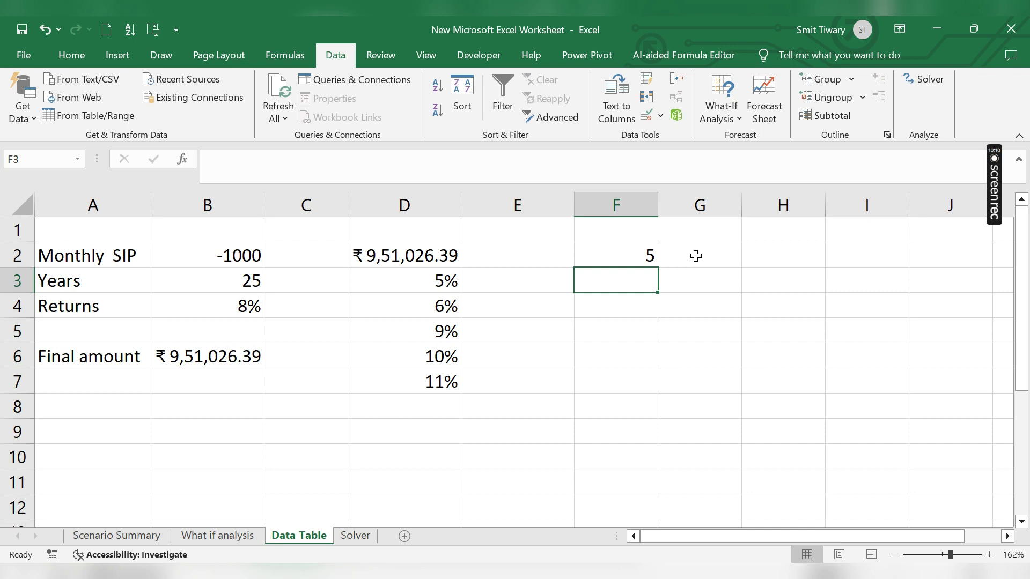
Step: Move the final-amount formula and rate list from D2:D7 to column E starting at E2
{"action": "left_click_drag", "start_coordinate": [408, 256], "coordinate": [415, 375]}
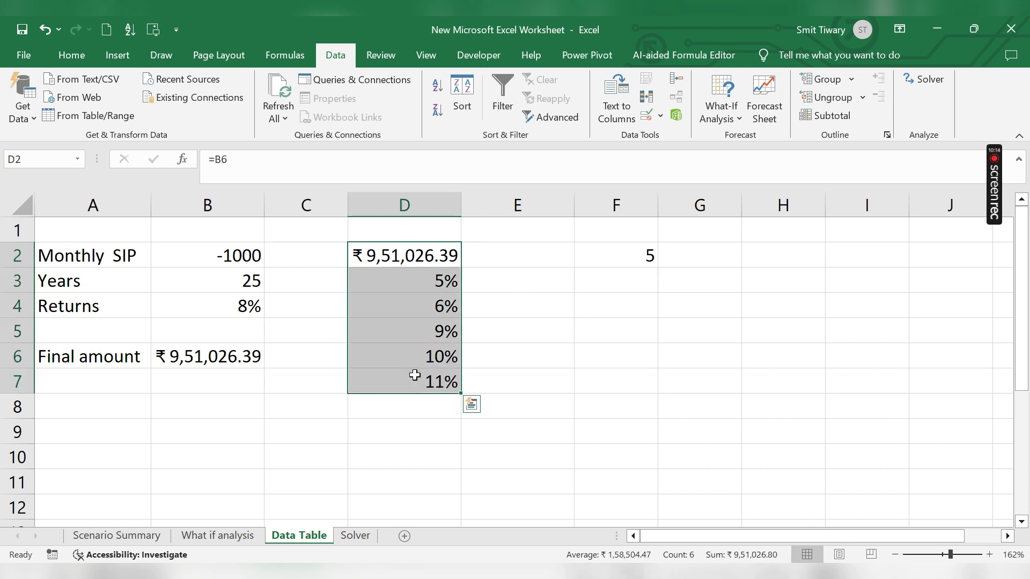
{"action": "key", "text": "ctrl+c"}
{"action": "left_click", "coordinate": [515, 255]}
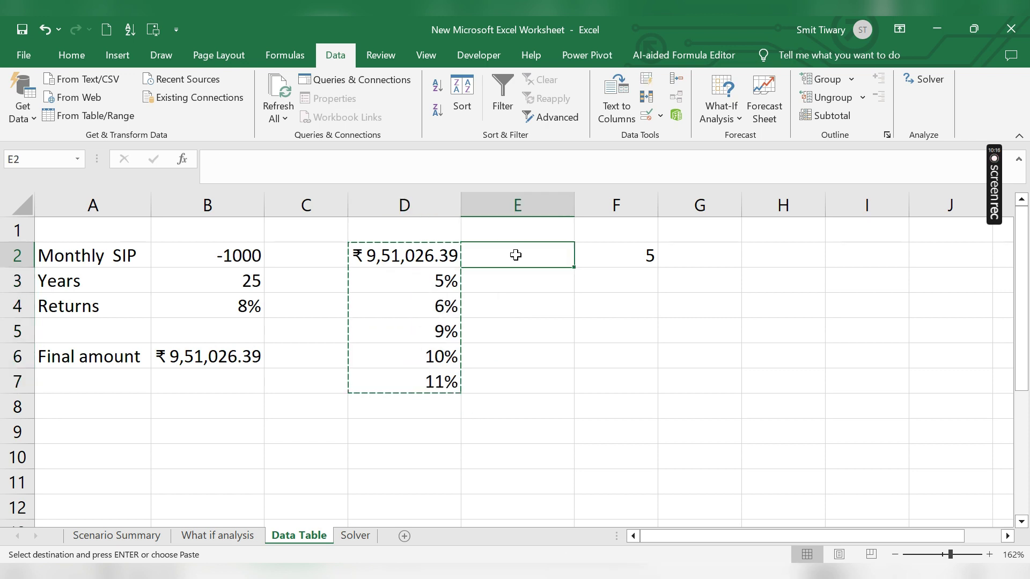
{"action": "key", "text": "ctrl+v"}
Step: Fill the years row with 10, 15, 20 and 25 across G2:J2
{"action": "left_click_drag", "start_coordinate": [697, 236], "coordinate": [697, 249]}
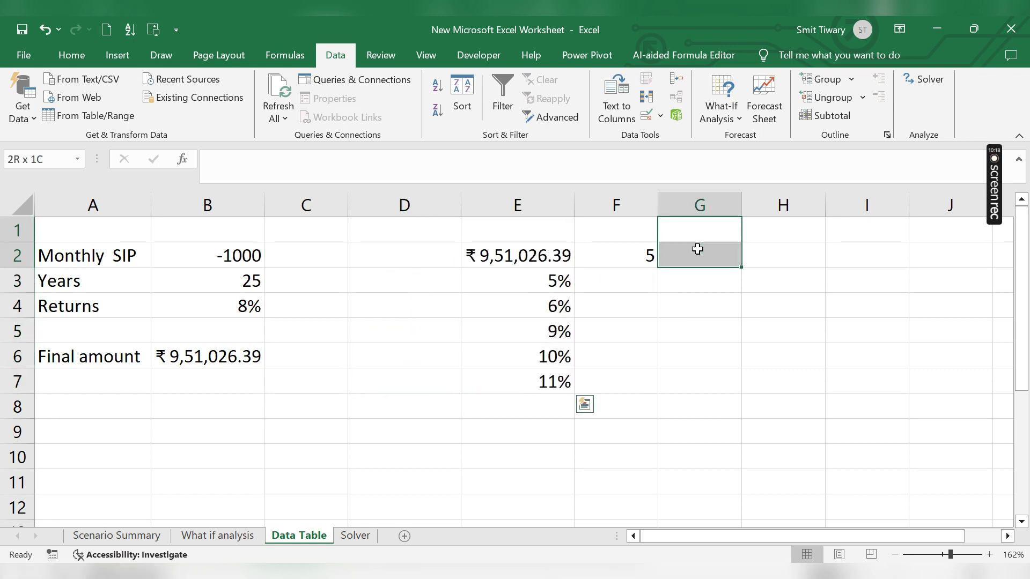
{"action": "left_click", "coordinate": [697, 253]}
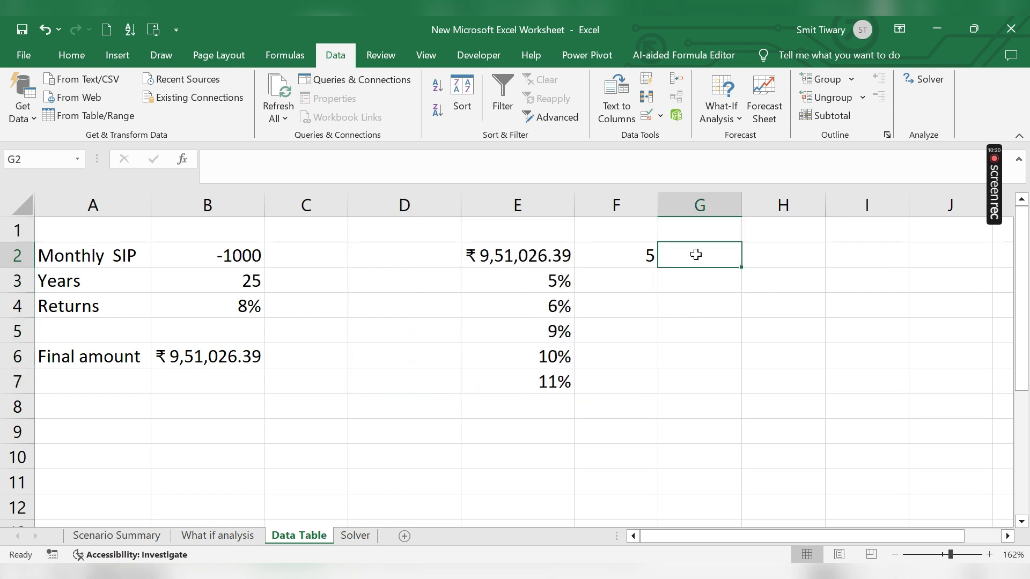
{"action": "type", "text": "15"}
{"action": "key", "text": "BackSpace"}
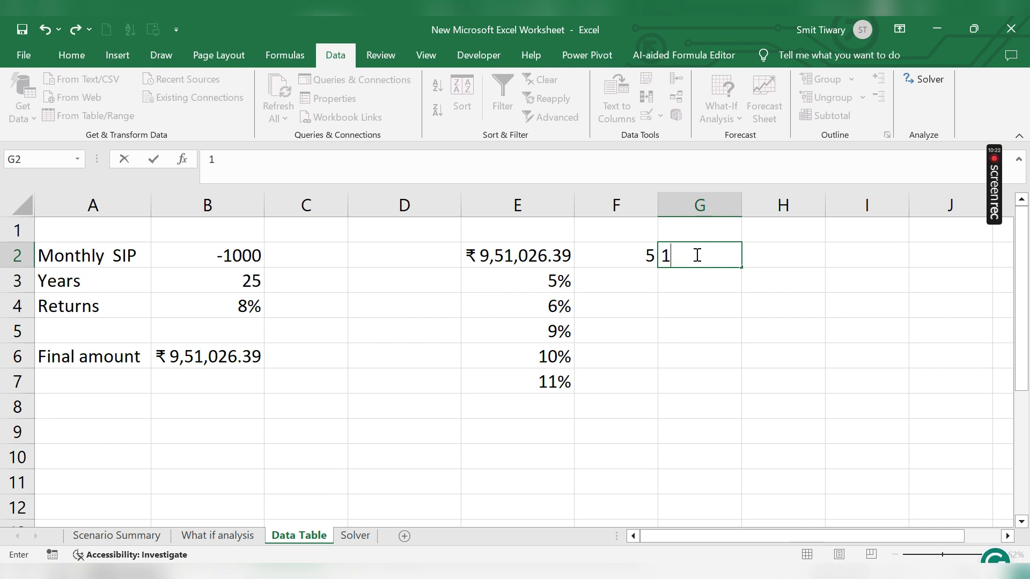
{"action": "type", "text": "0"}
{"action": "left_click", "coordinate": [775, 255]}
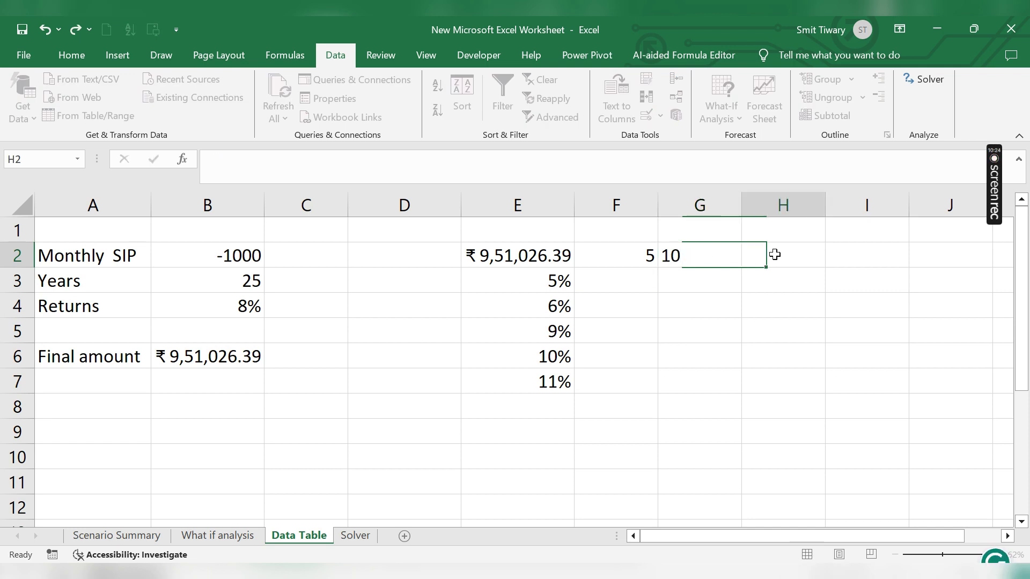
{"action": "type", "text": "15"}
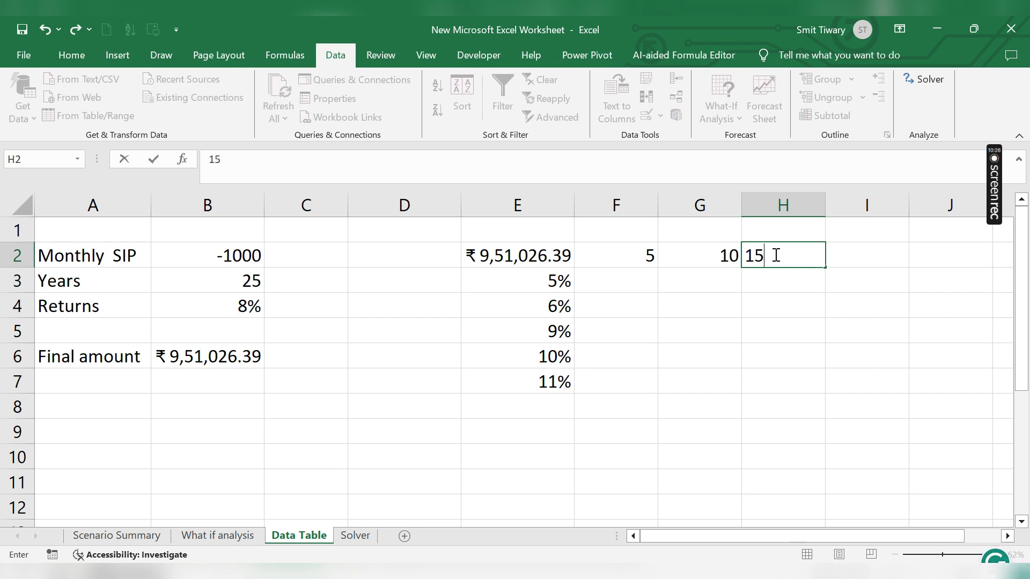
{"action": "left_click", "coordinate": [859, 246]}
{"action": "type", "text": "1"}
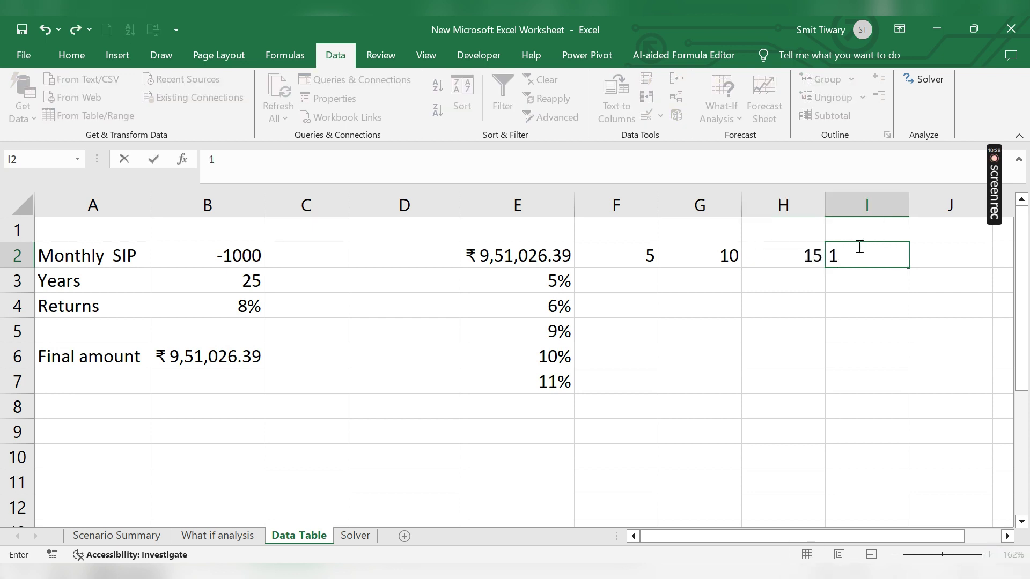
{"action": "type", "text": "0"}
{"action": "key", "text": "BackSpace"}
{"action": "key", "text": "BackSpace"}
{"action": "type", "text": "20"}
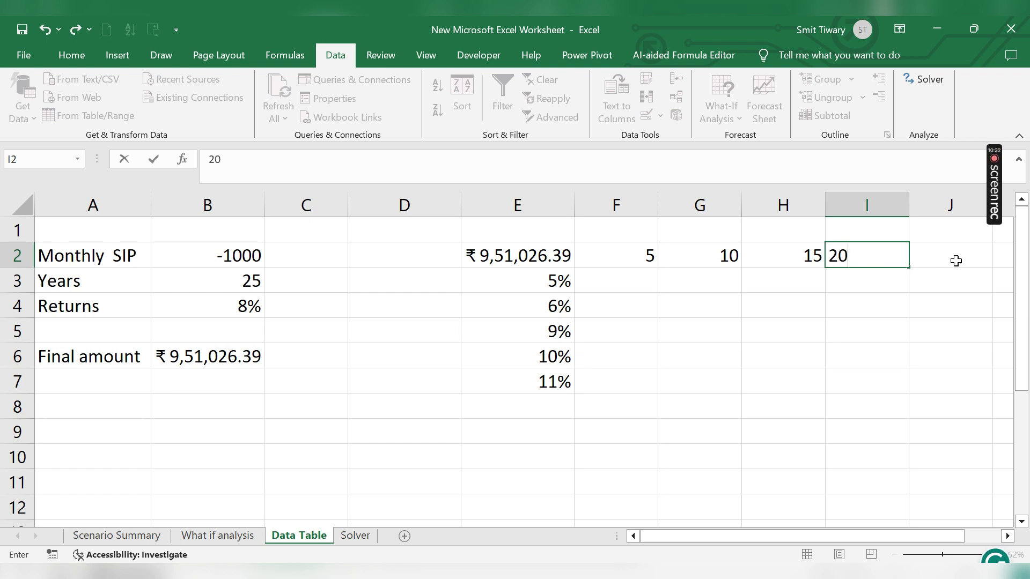
{"action": "left_click", "coordinate": [956, 260]}
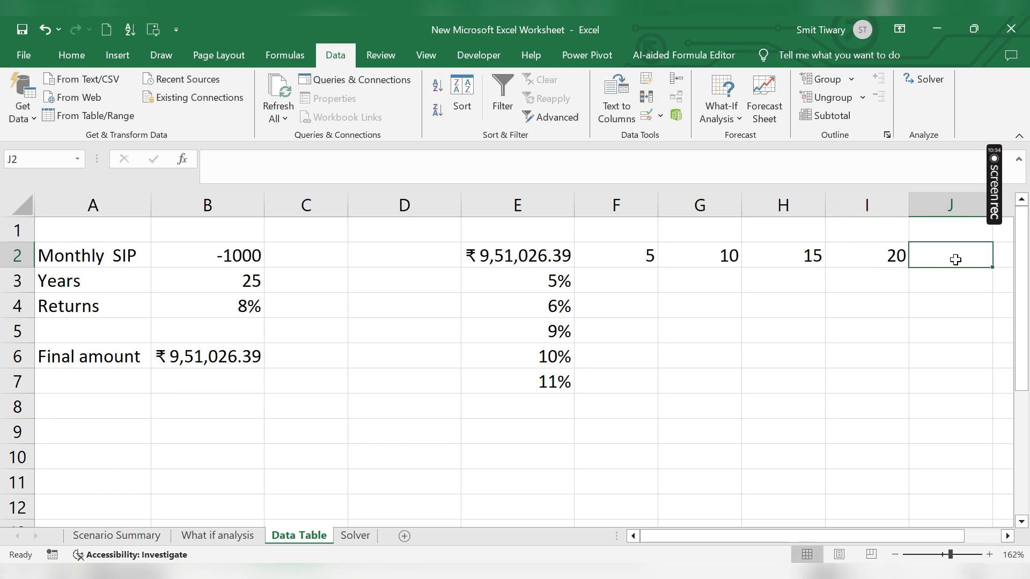
{"action": "type", "text": "25"}
{"action": "left_click", "coordinate": [818, 365]}
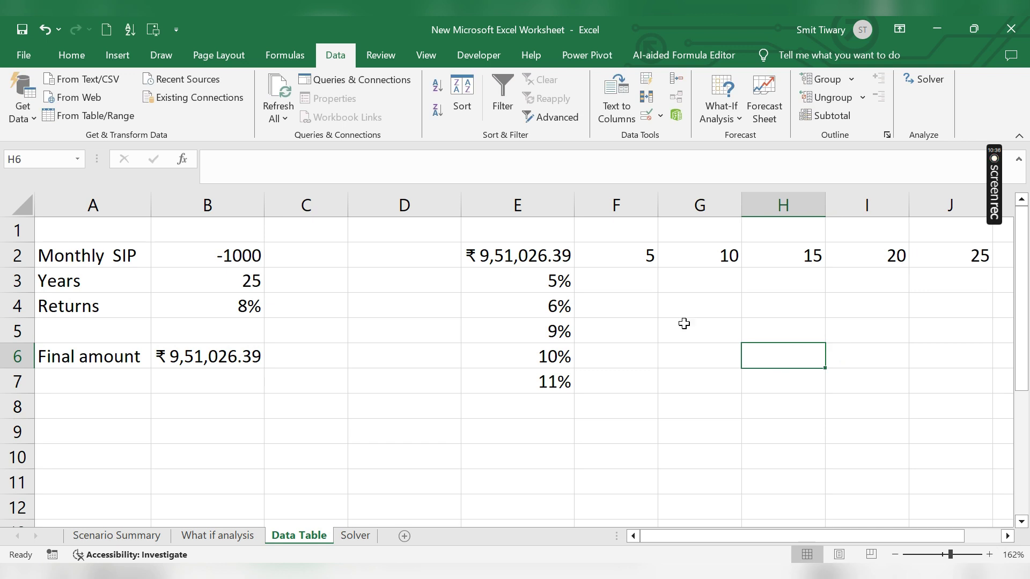
{"action": "left_click", "coordinate": [509, 256]}
Step: Create a What-If Data Table on E2:J7 with row input B3 and column input B4
{"action": "mouse_move", "coordinate": [516, 303]}
{"action": "left_mouse_down"}
{"action": "mouse_move", "coordinate": [938, 395]}
{"action": "mouse_move", "coordinate": [943, 378]}
{"action": "left_mouse_up"}
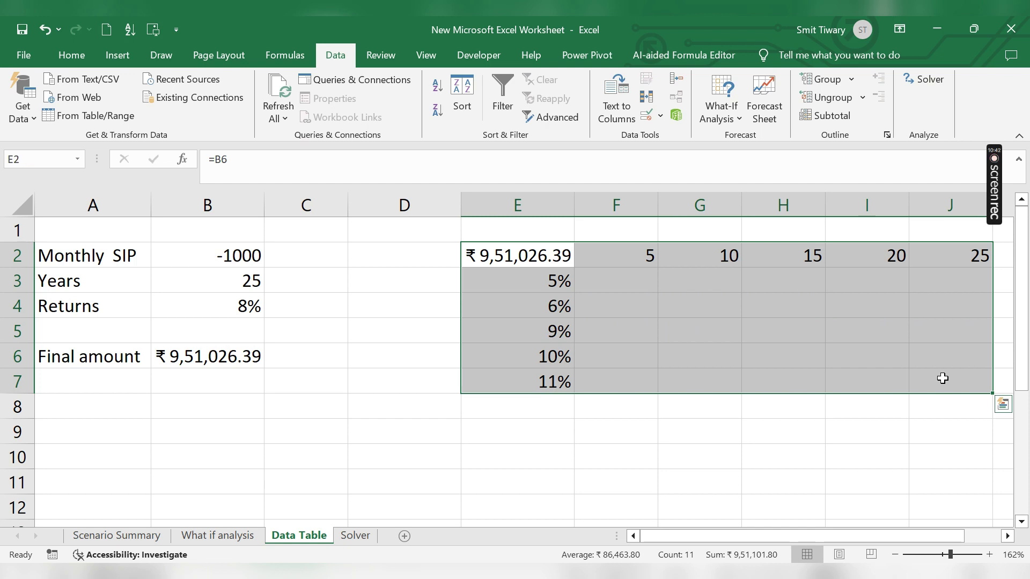
{"action": "left_click", "coordinate": [725, 108]}
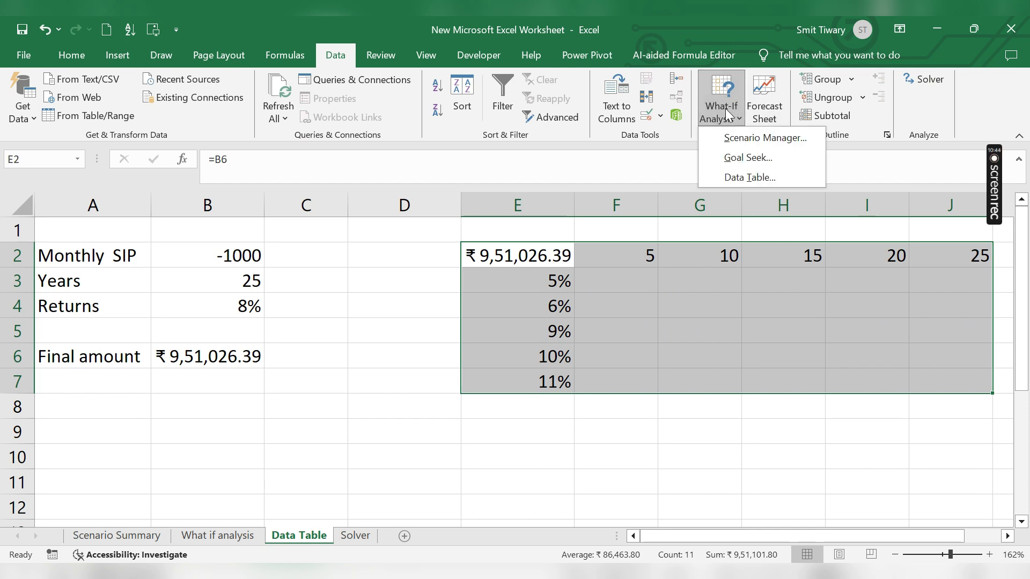
{"action": "left_click", "coordinate": [743, 176]}
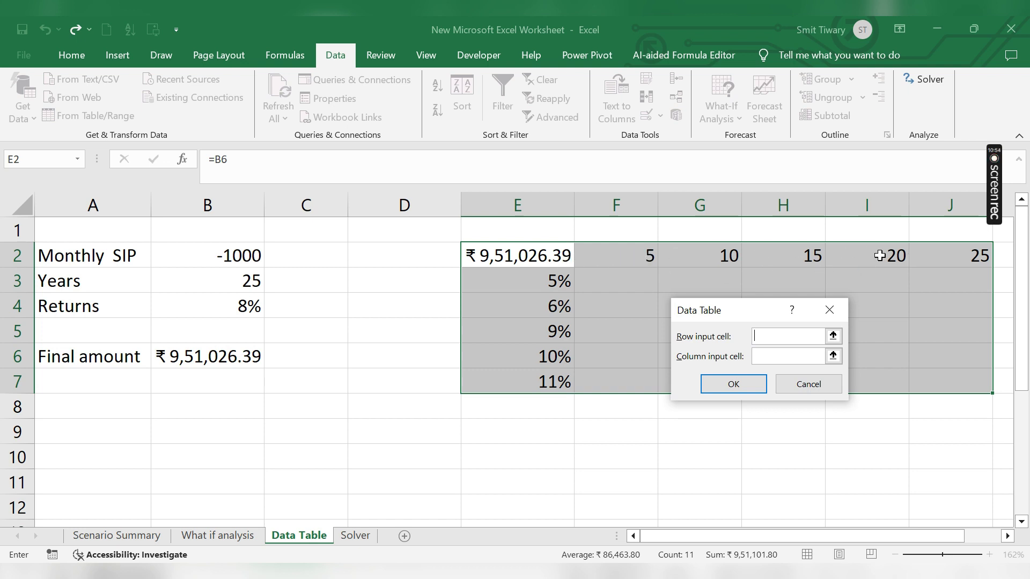
{"action": "left_click", "coordinate": [236, 280]}
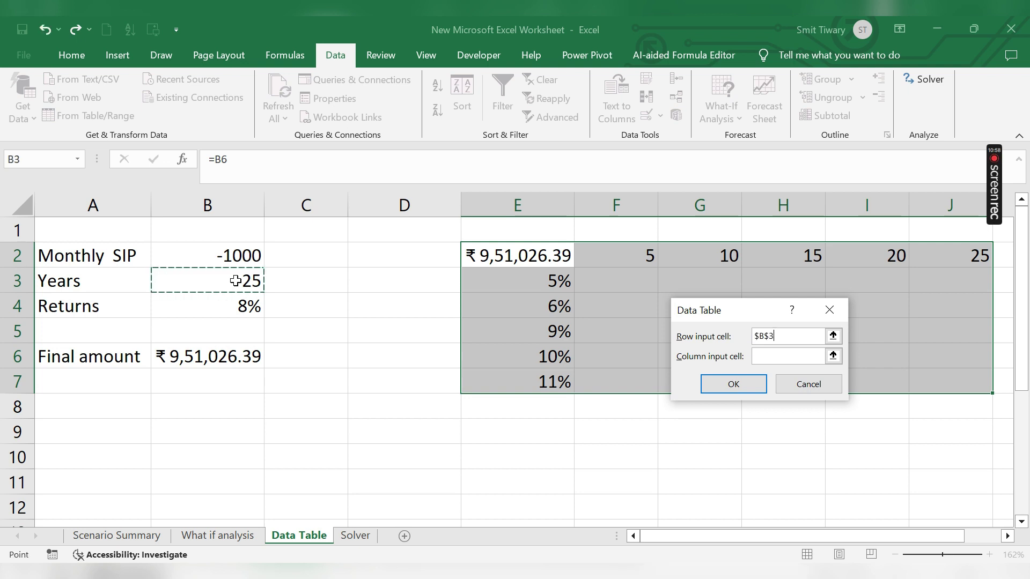
{"action": "left_click", "coordinate": [775, 354]}
{"action": "left_click", "coordinate": [772, 353]}
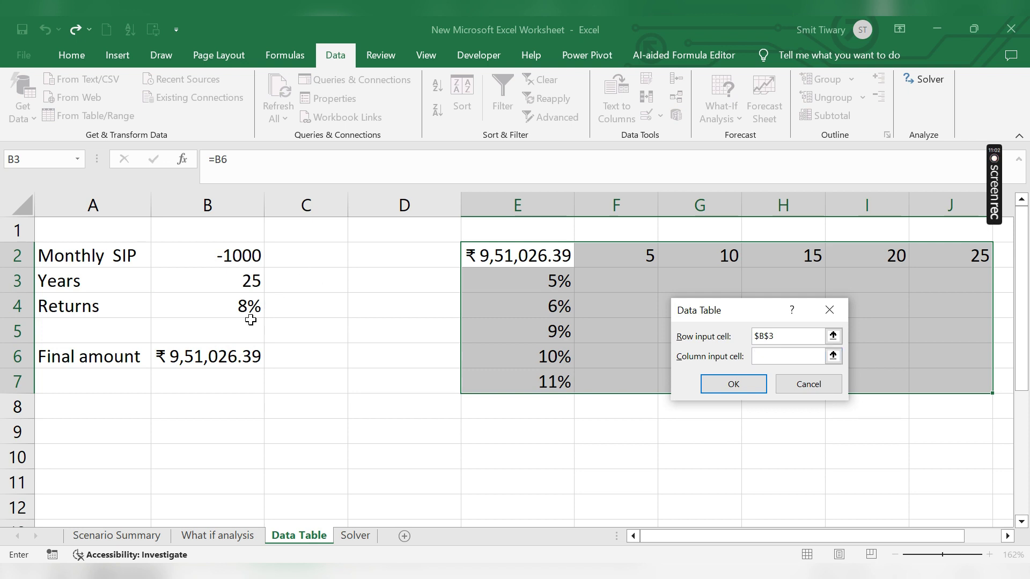
{"action": "left_click", "coordinate": [227, 319]}
{"action": "left_click", "coordinate": [230, 309]}
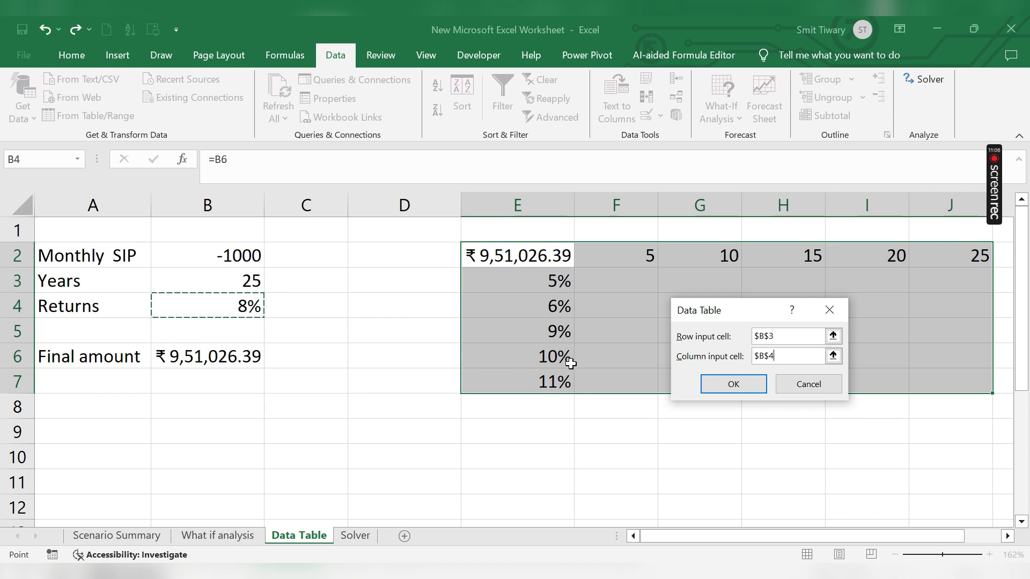
{"action": "left_click", "coordinate": [721, 386]}
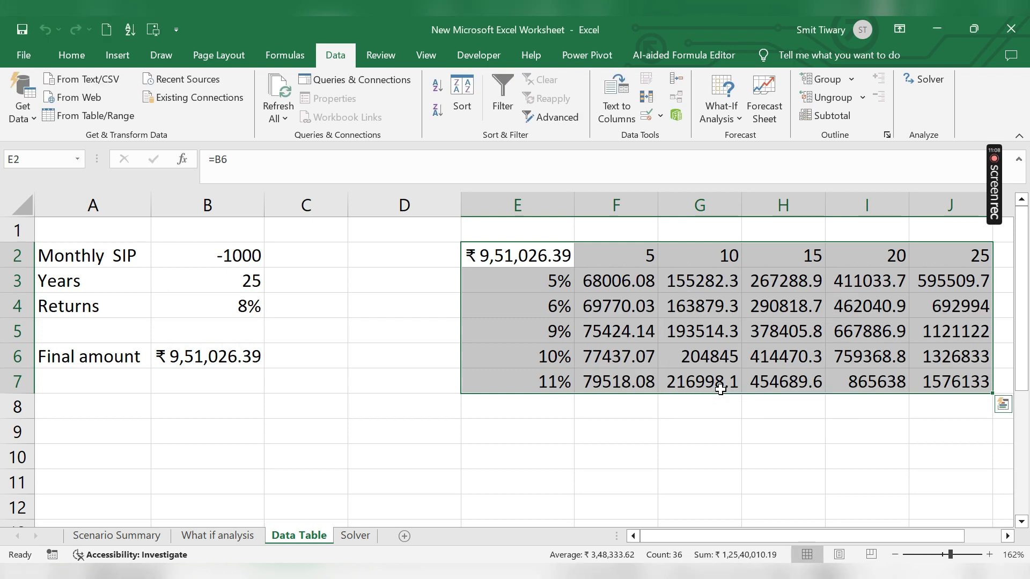
{"action": "left_click", "coordinate": [693, 433]}
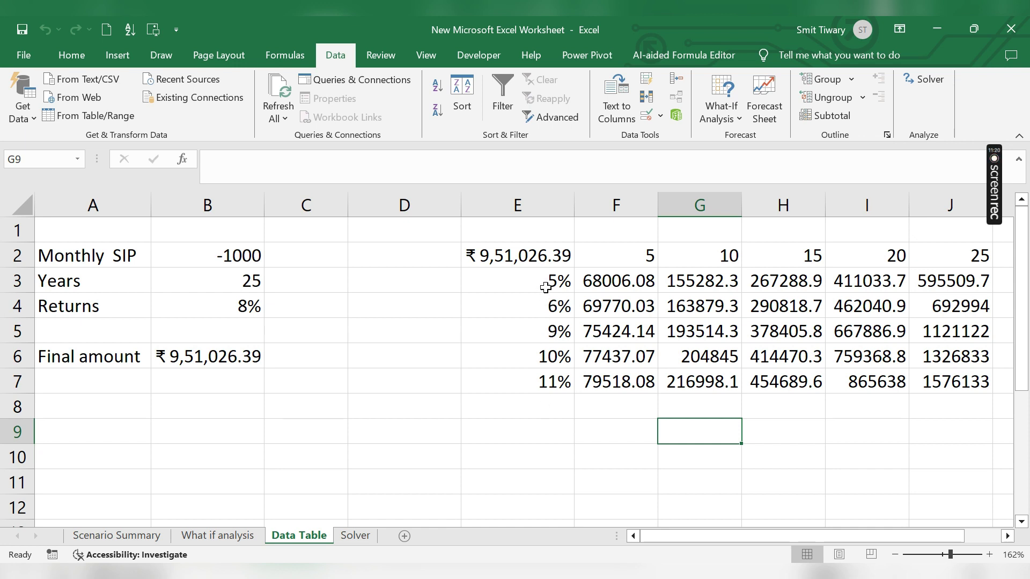
{"action": "left_click", "coordinate": [932, 289]}
{"action": "left_click", "coordinate": [555, 356]}
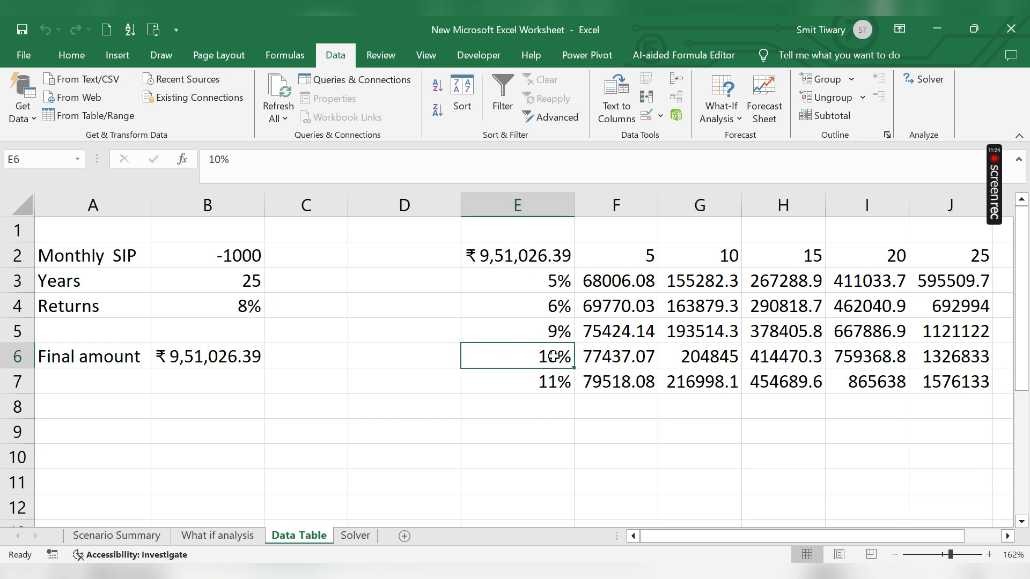
{"action": "left_click", "coordinate": [945, 376]}
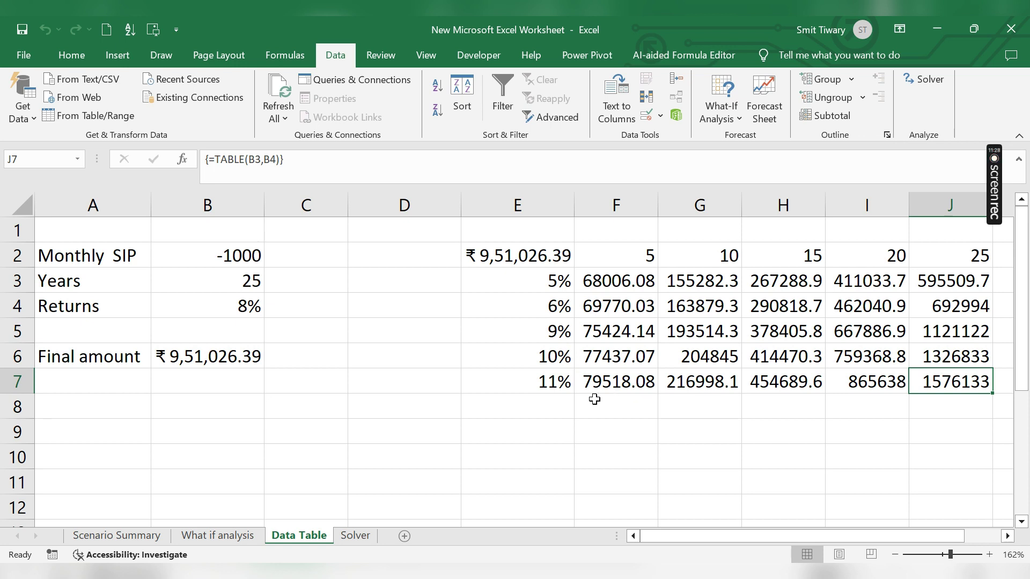
{"action": "left_click", "coordinate": [534, 387]}
{"action": "left_click", "coordinate": [973, 392]}
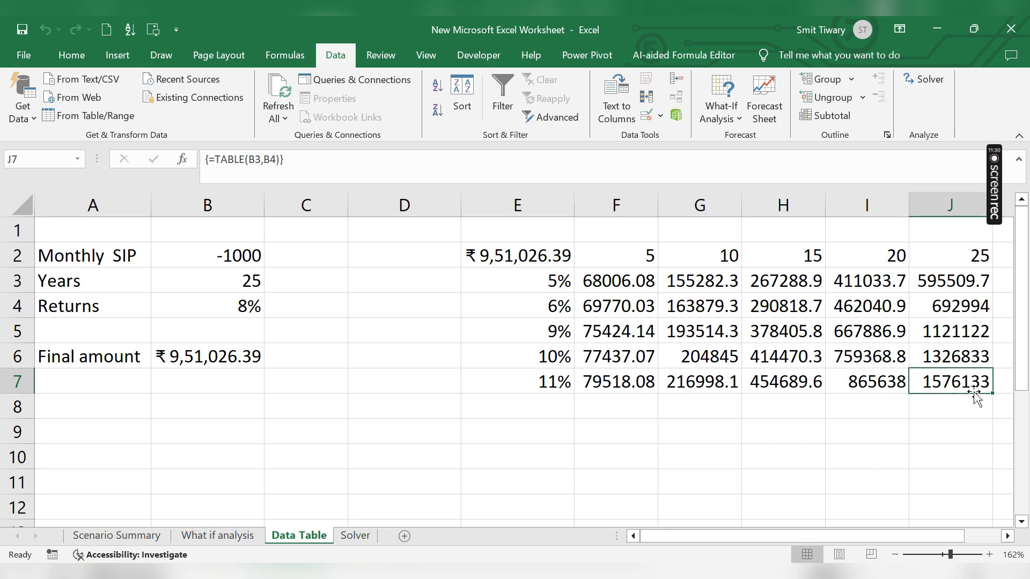